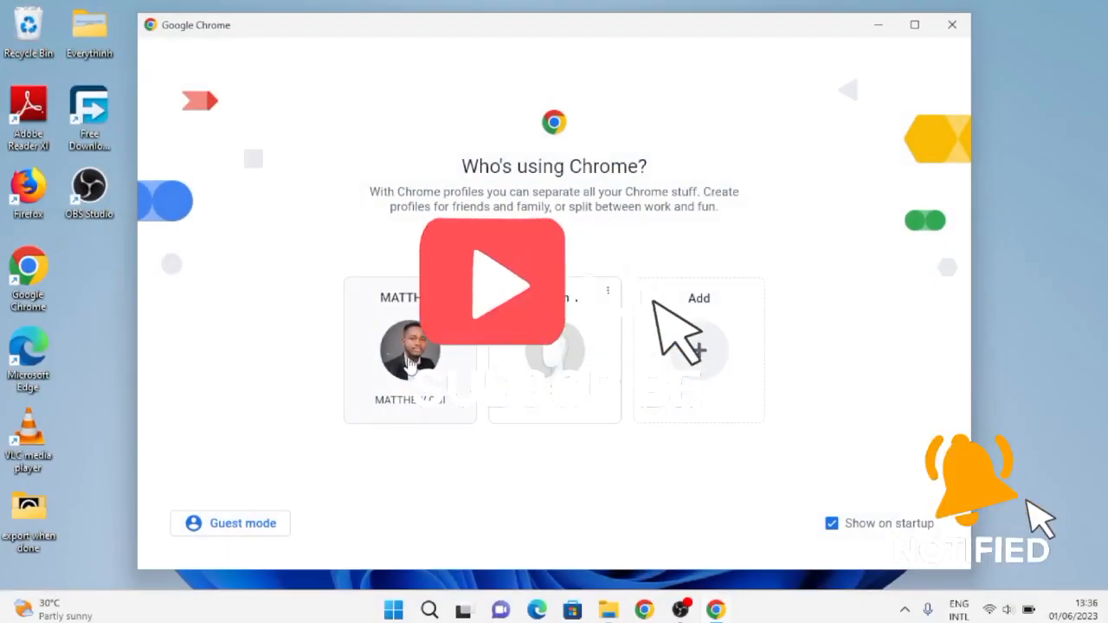
- Open Chrome with the existing profile and search for 'bitnami wordpress download'
click(411, 364)
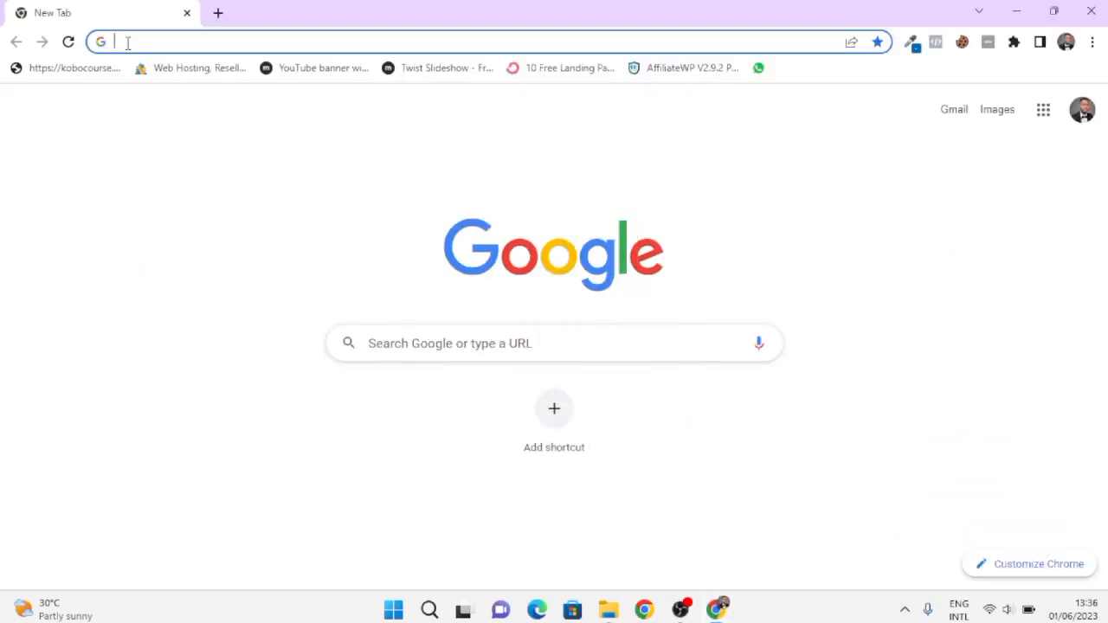
text(bi)
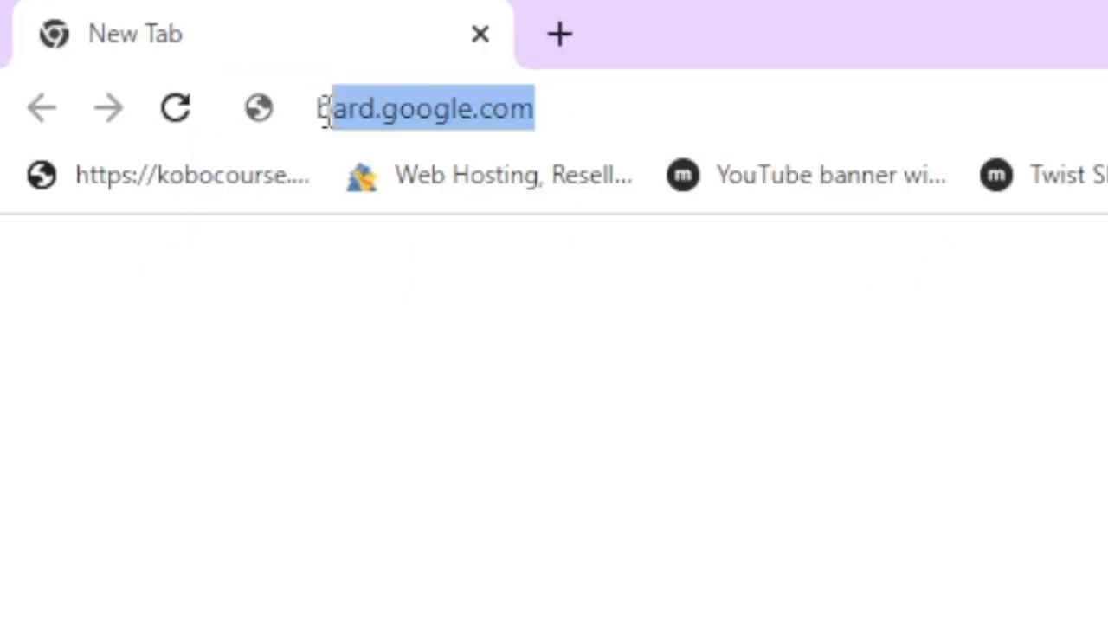
text(t)
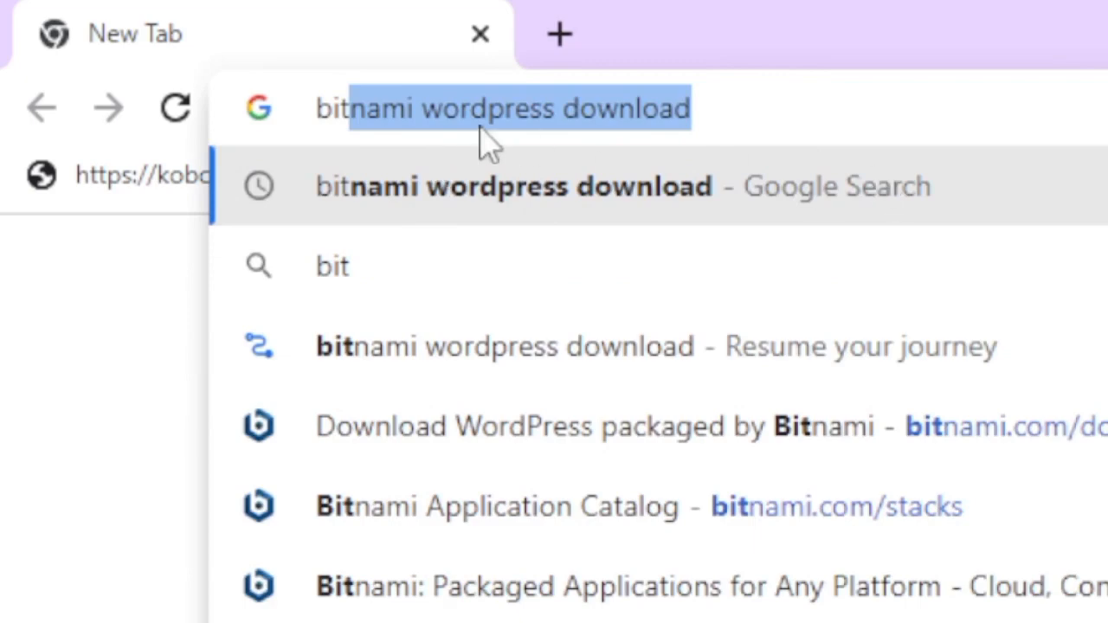
key(Right)
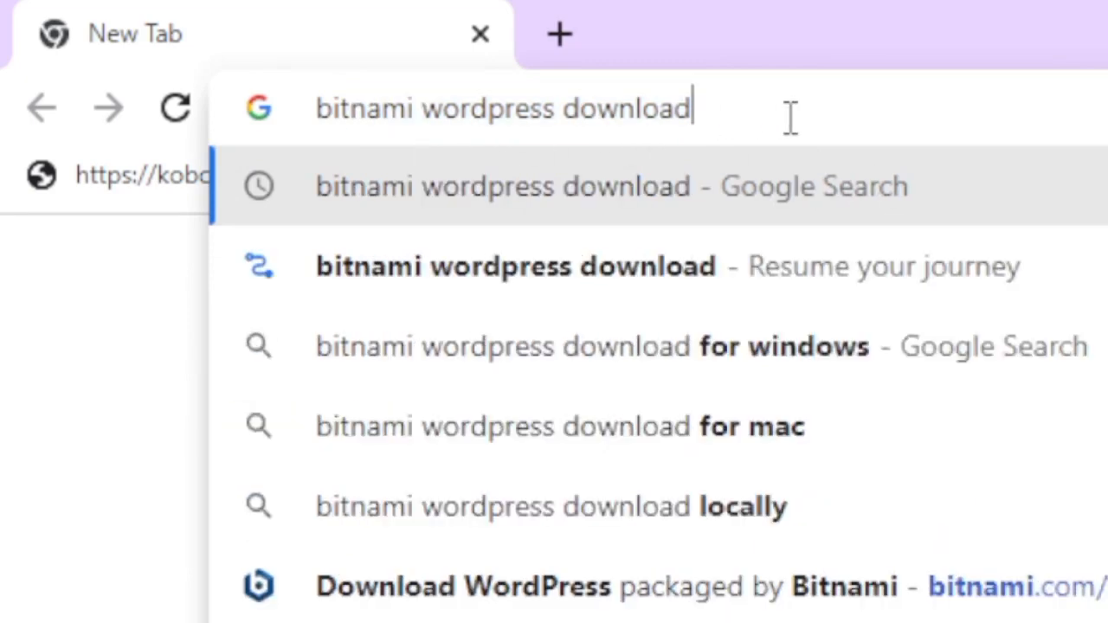
key(Return)
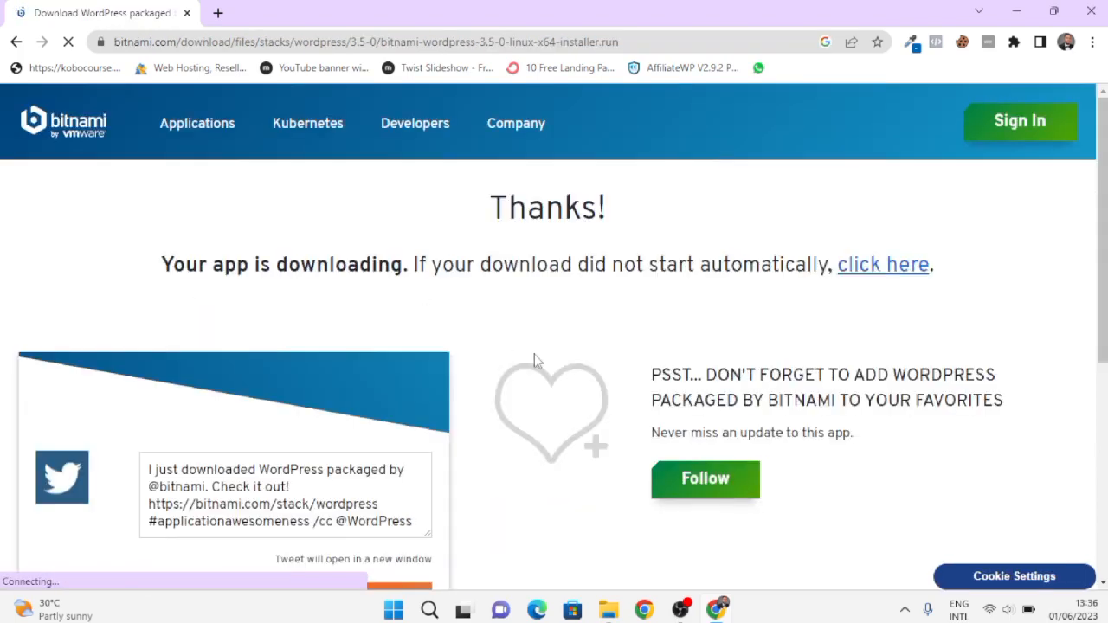
- Go from the download page to the Bitnami home page and open the Application Catalog
scroll(534, 356, down, 3)
scroll(534, 357, up, 2)
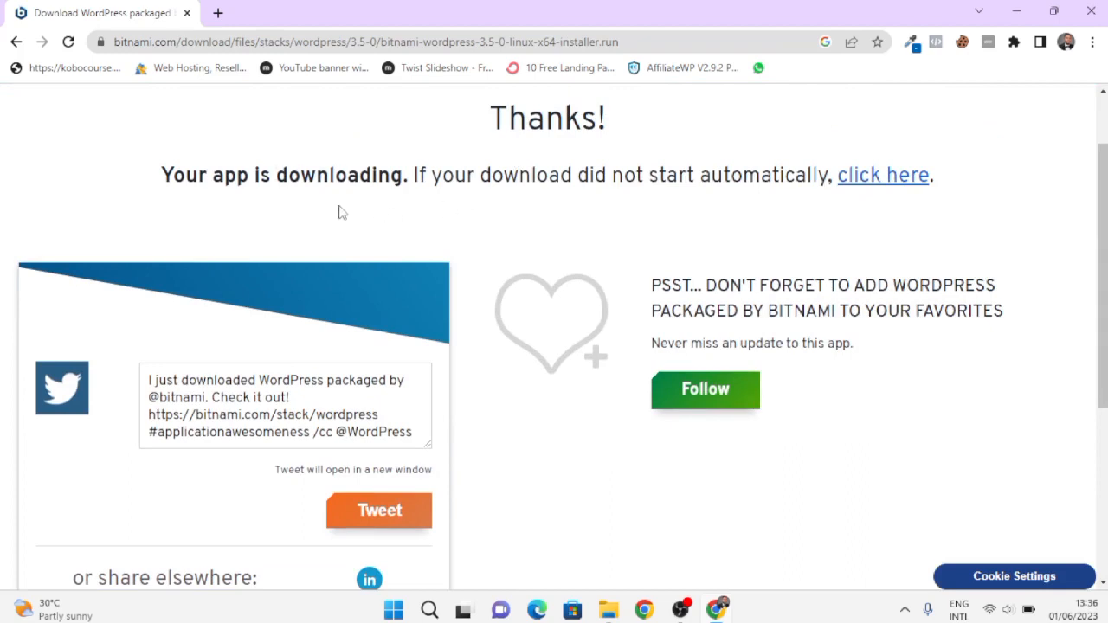
click(900, 176)
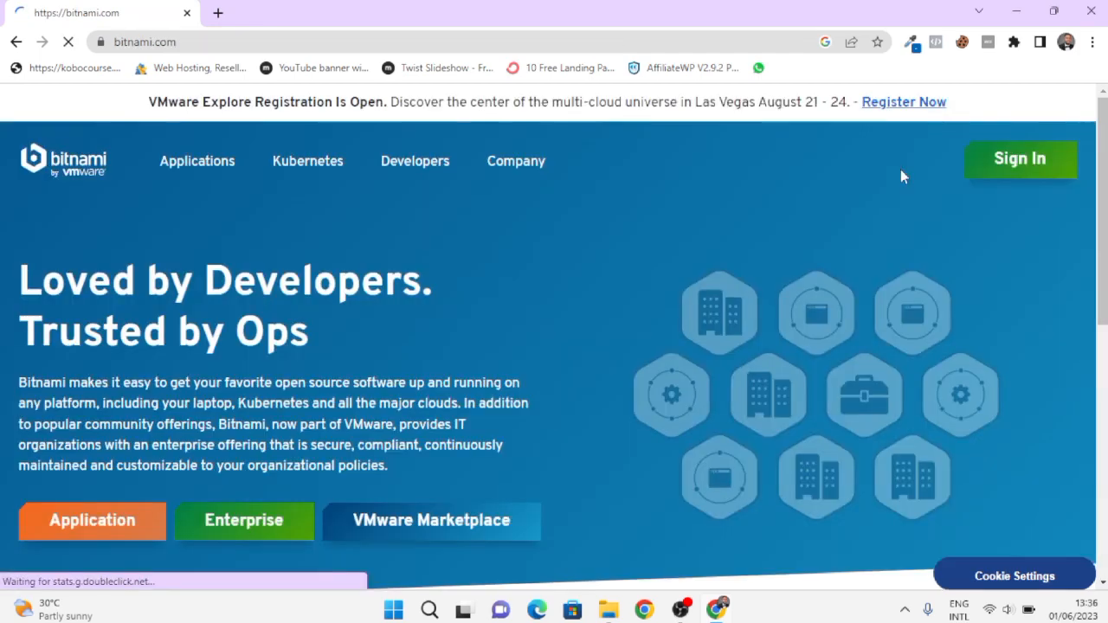
scroll(381, 385, down, 2)
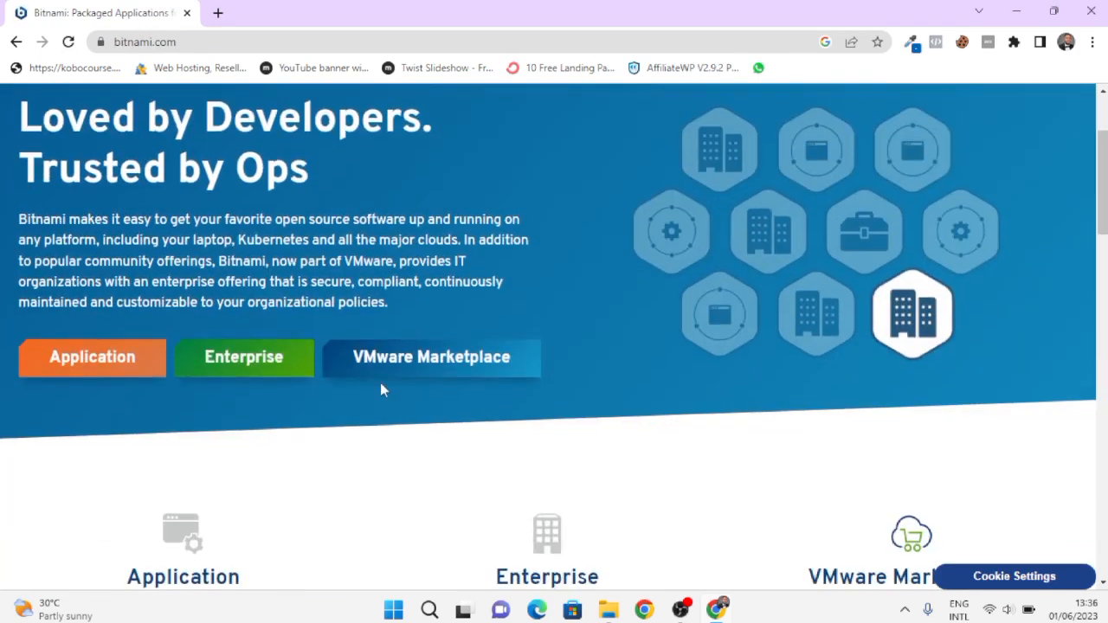
click(74, 351)
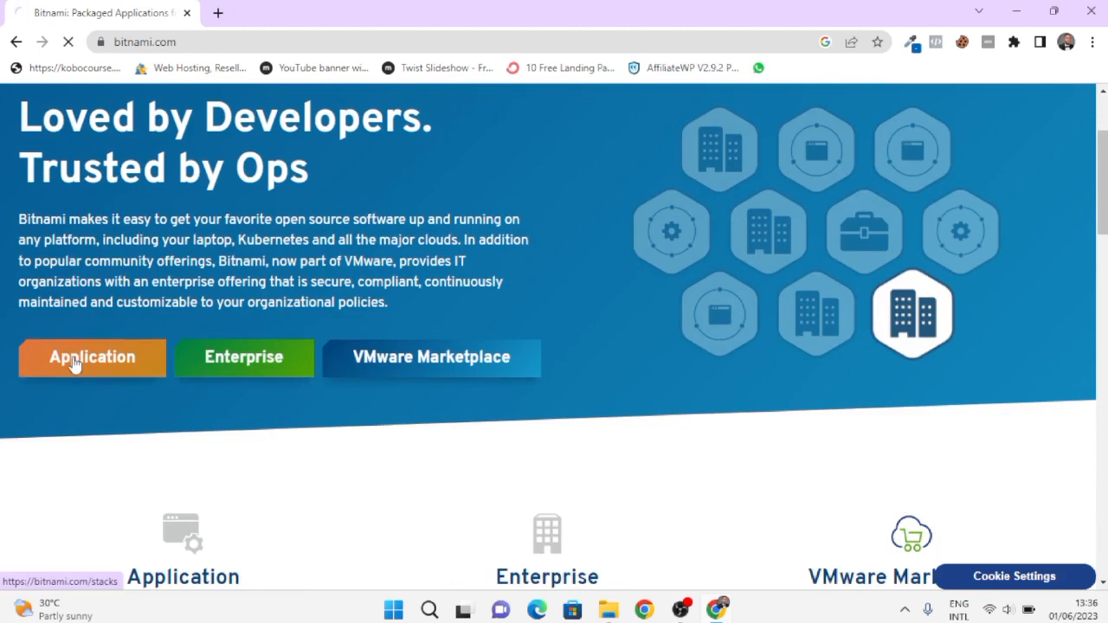
- Browse the catalog and open the WordPress application page
scroll(405, 335, down, 4)
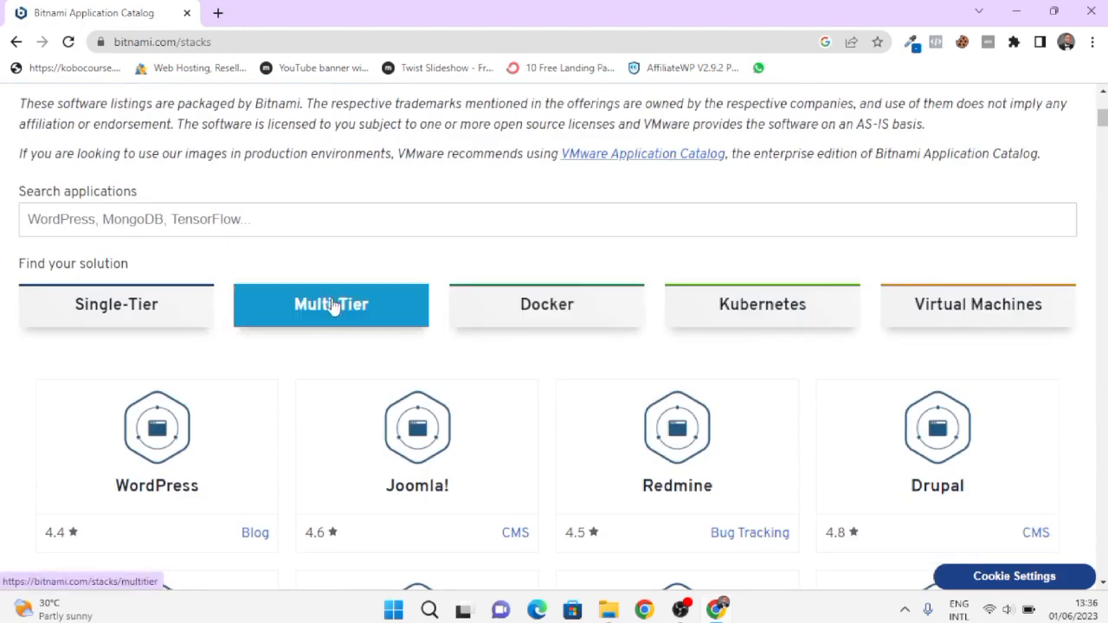
scroll(372, 381, up, 1)
scroll(373, 381, down, 2)
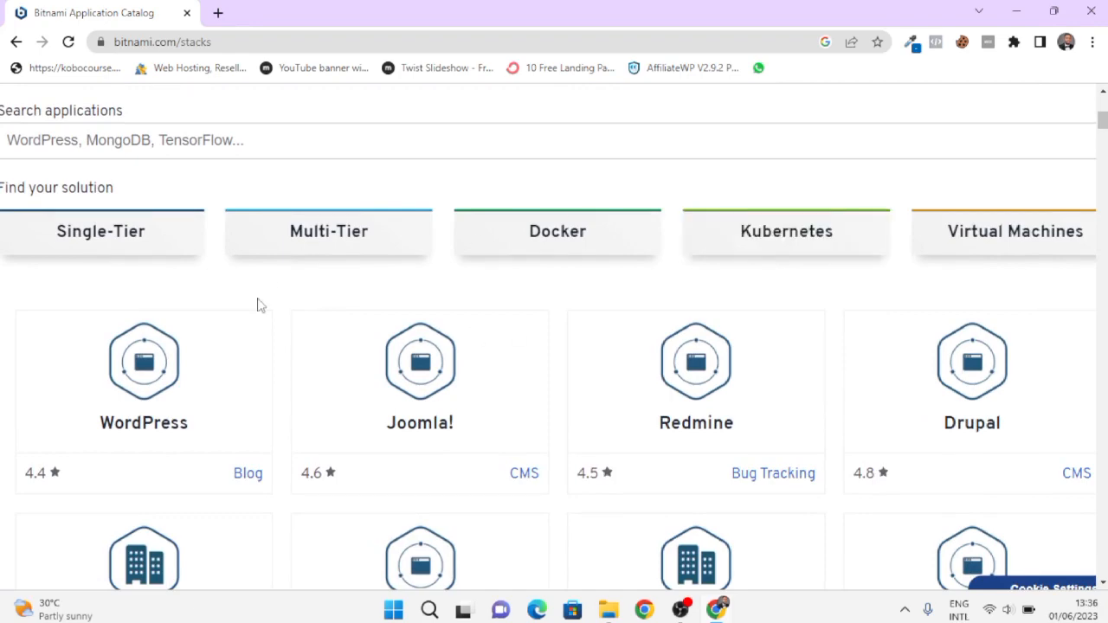
click(105, 404)
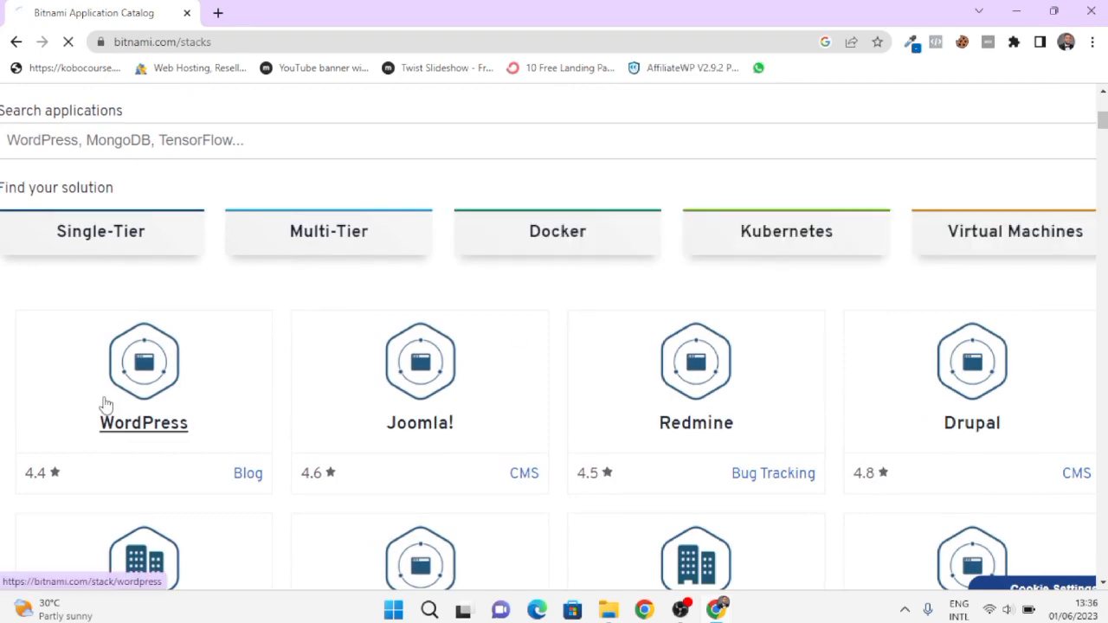
- Open WordPress's Virtual Machines page and review the 6.2.2-0 .OVA download and VirtualBox requirement
scroll(436, 391, down, 2)
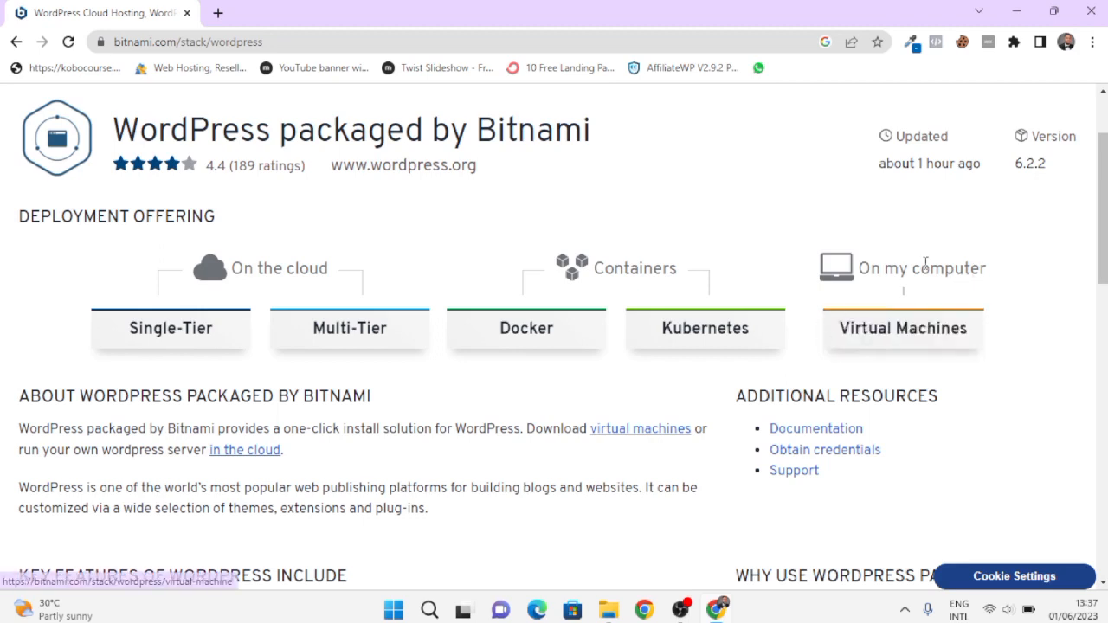
click(895, 350)
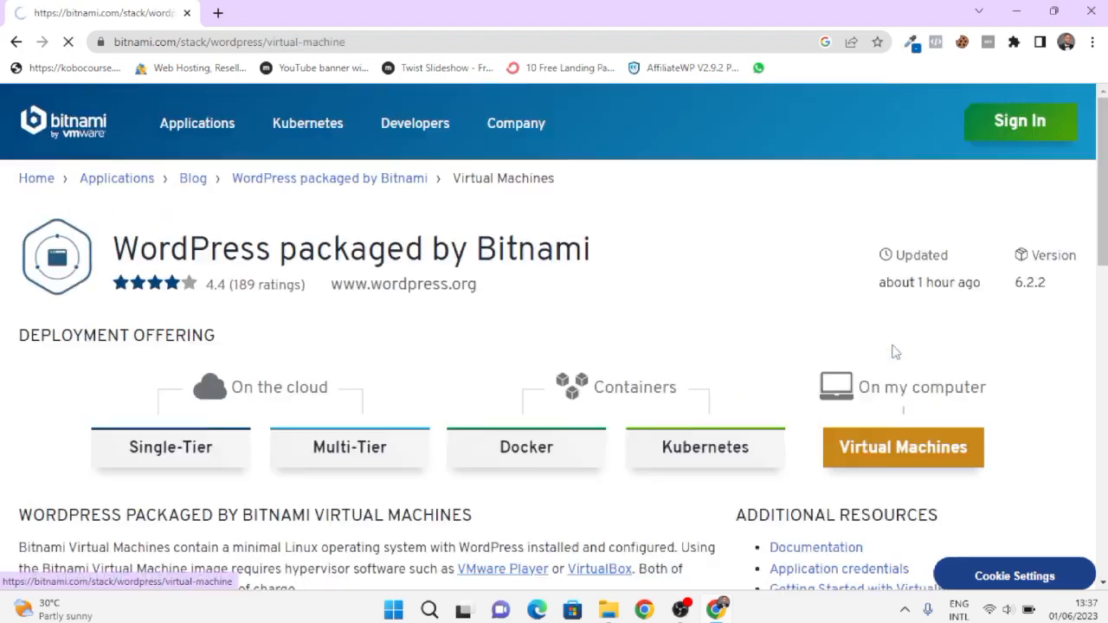
scroll(488, 453, down, 3)
scroll(488, 453, down, 5)
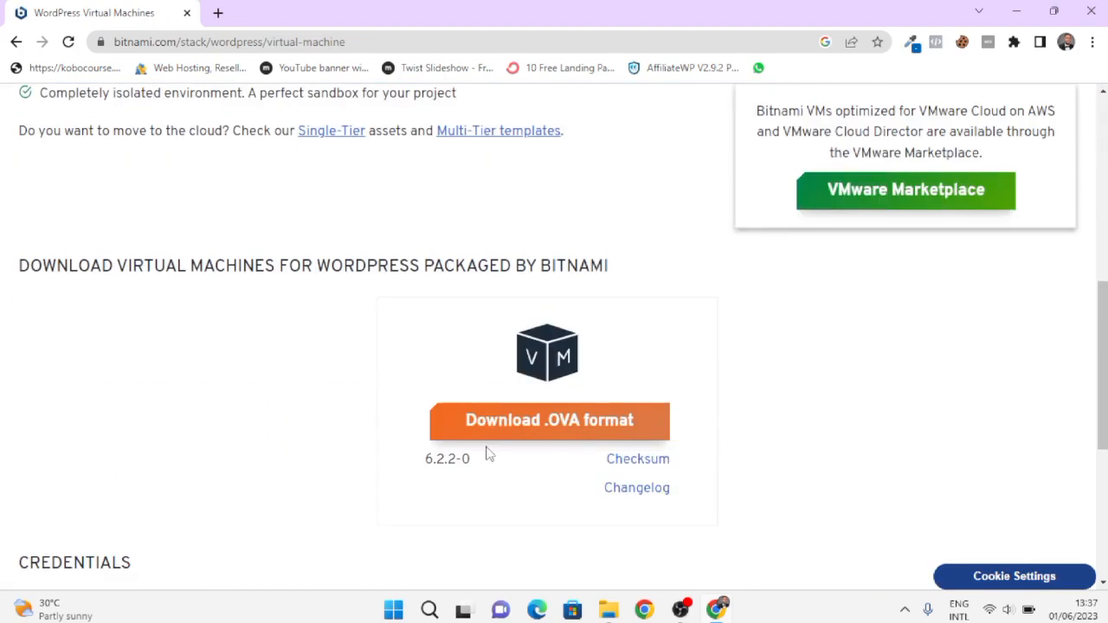
scroll(520, 222, up, 1)
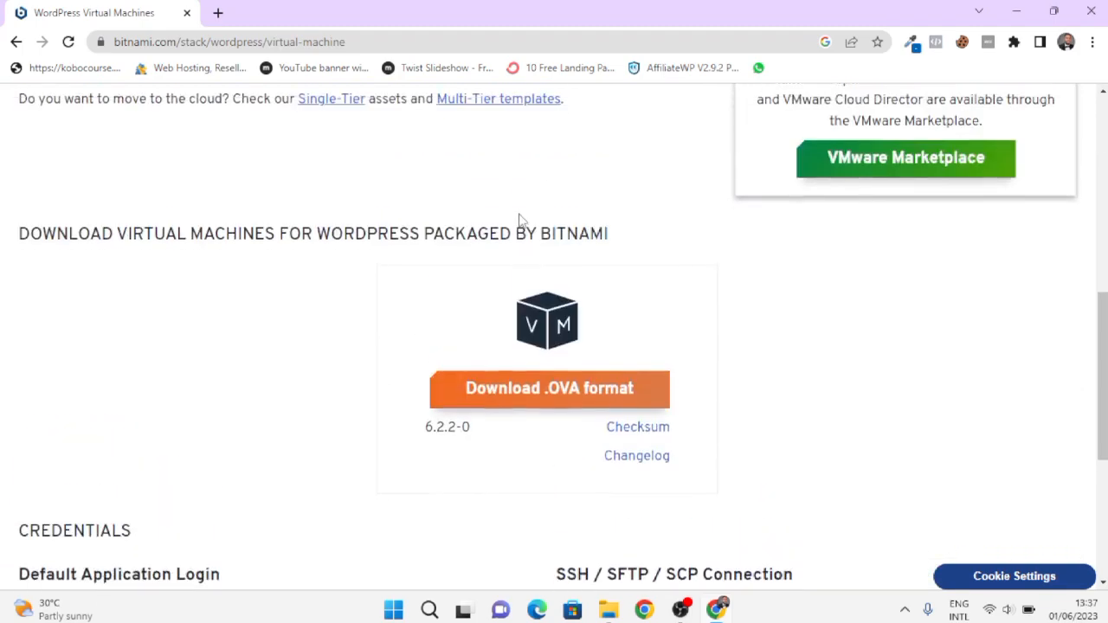
scroll(522, 221, down, 2)
scroll(520, 222, up, 3)
scroll(520, 221, up, 2)
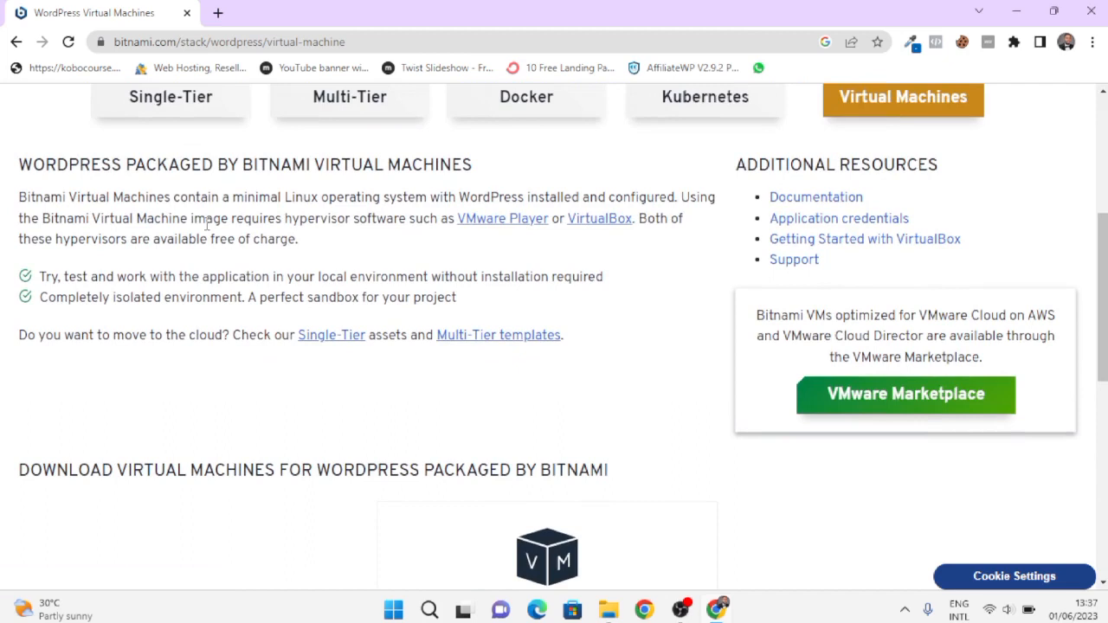
scroll(428, 191, up, 1)
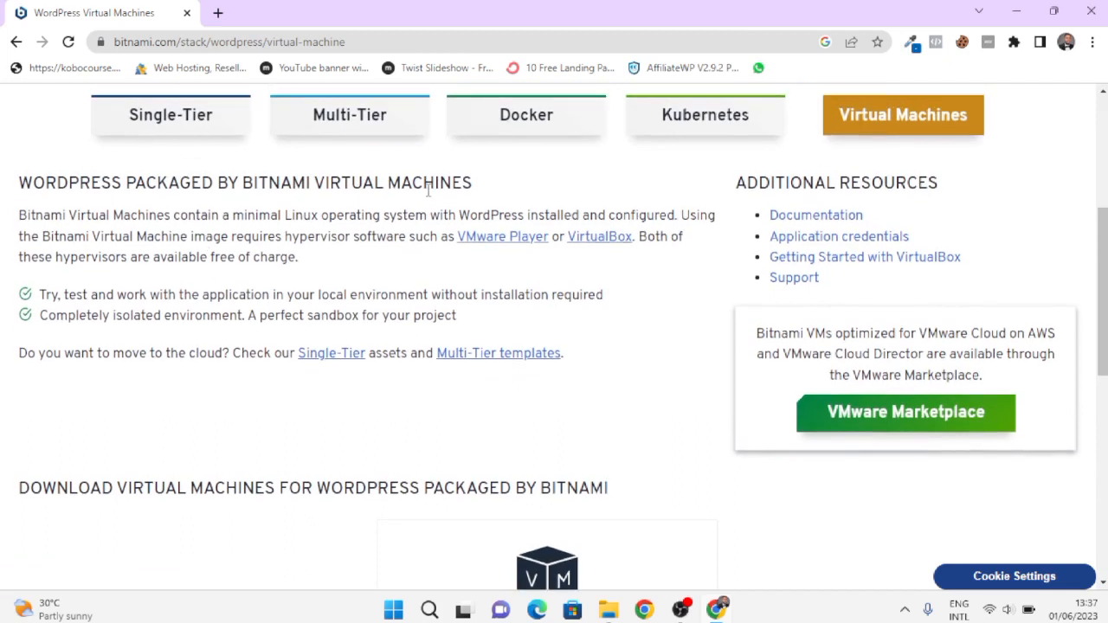
- Follow the VirtualBox link to its downloads page and download the 7.0.8 Windows hosts installer
click(597, 237)
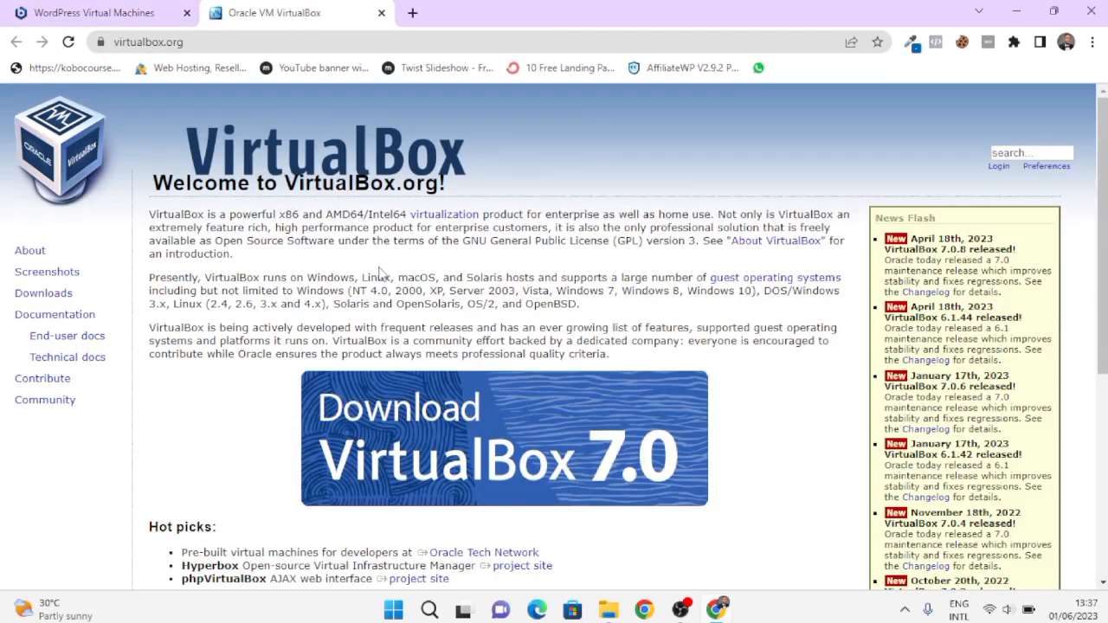
click(446, 449)
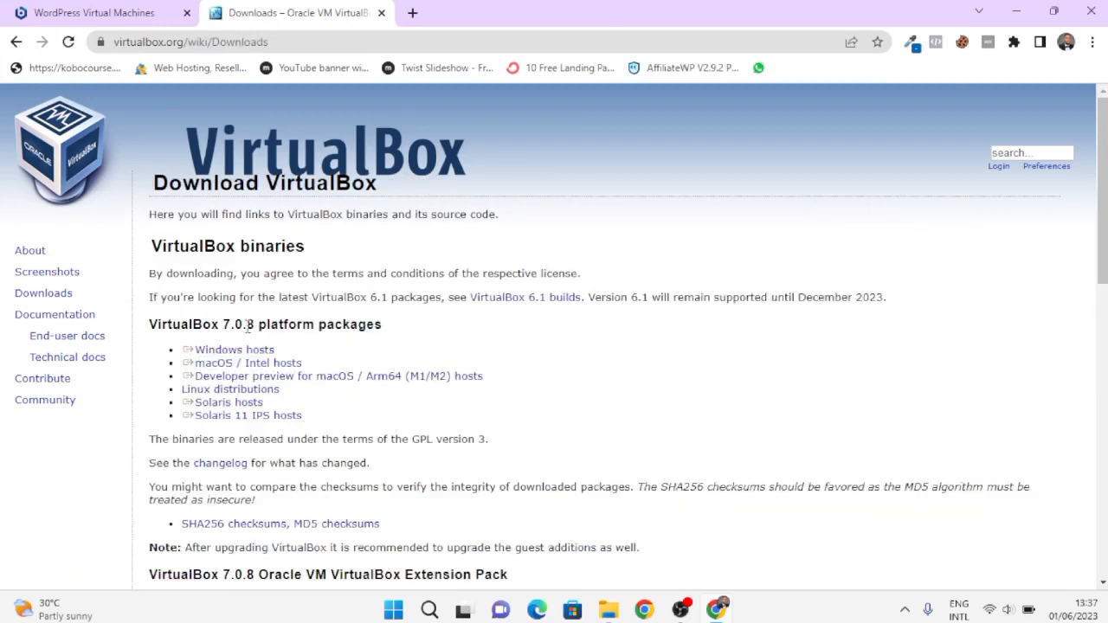
drag(312, 353, 189, 355)
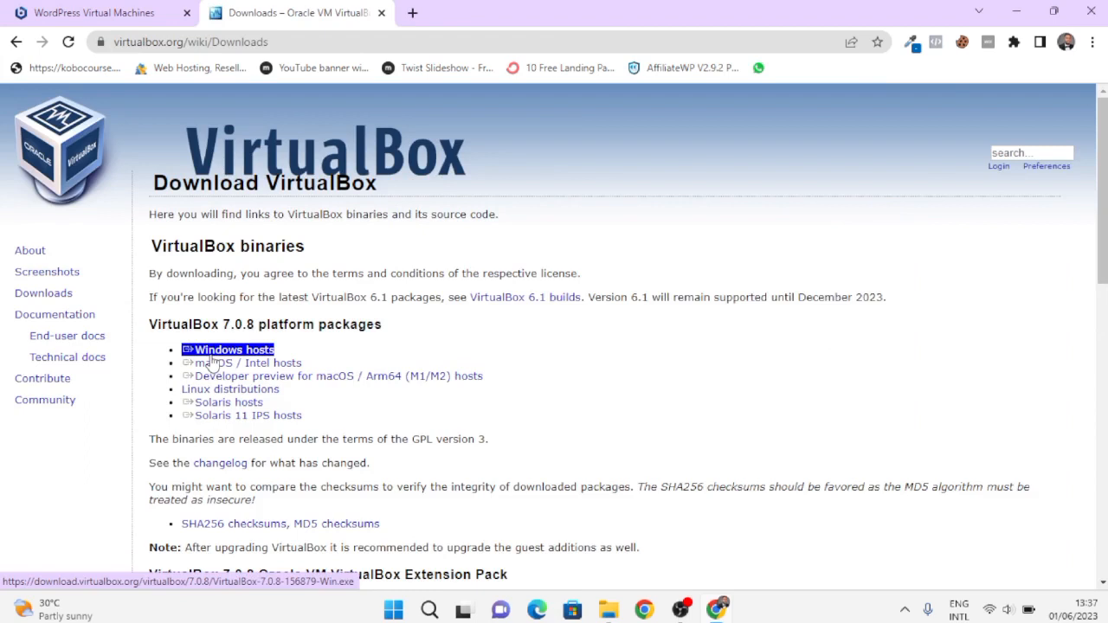
click(211, 360)
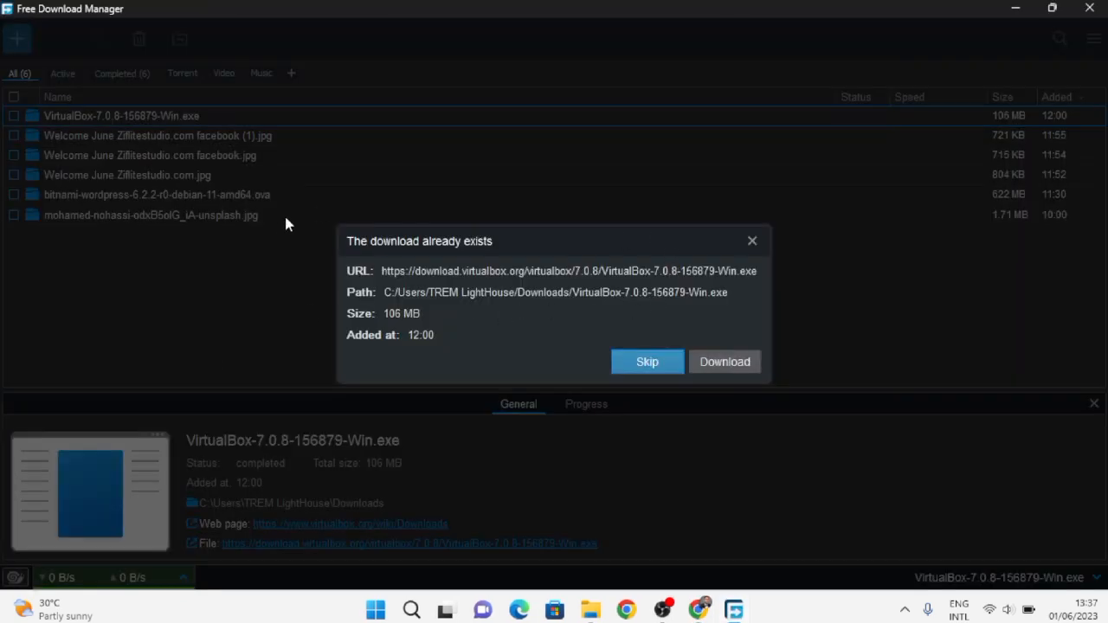
- Queue a fresh VirtualBox-7.0.8-156879-Win.exe download, then hide Free Download Manager and its progress window
click(725, 362)
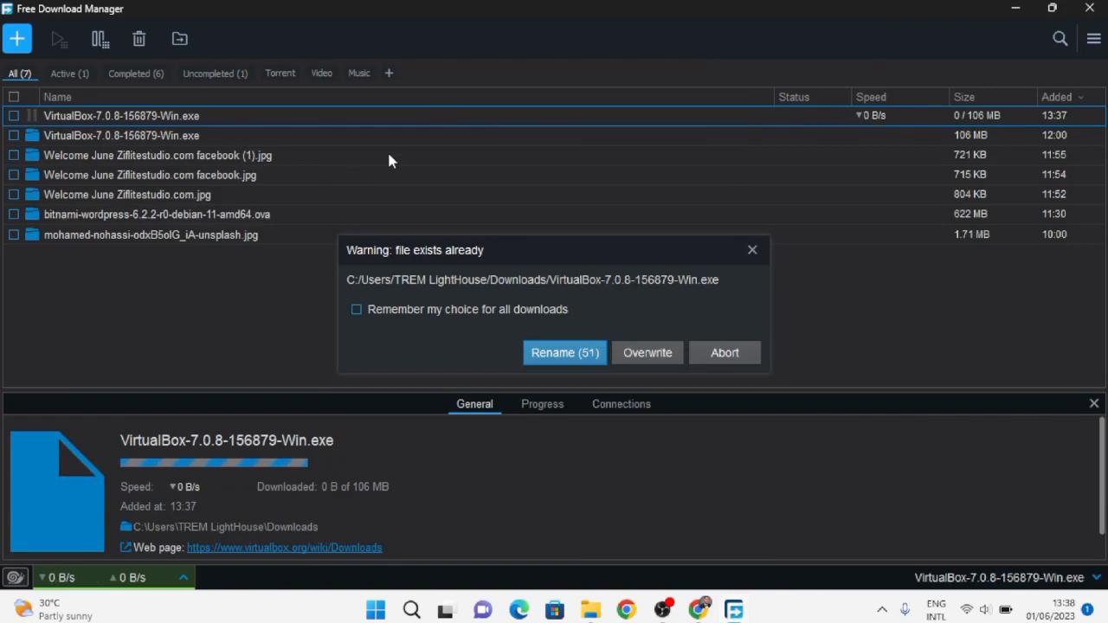
click(1011, 8)
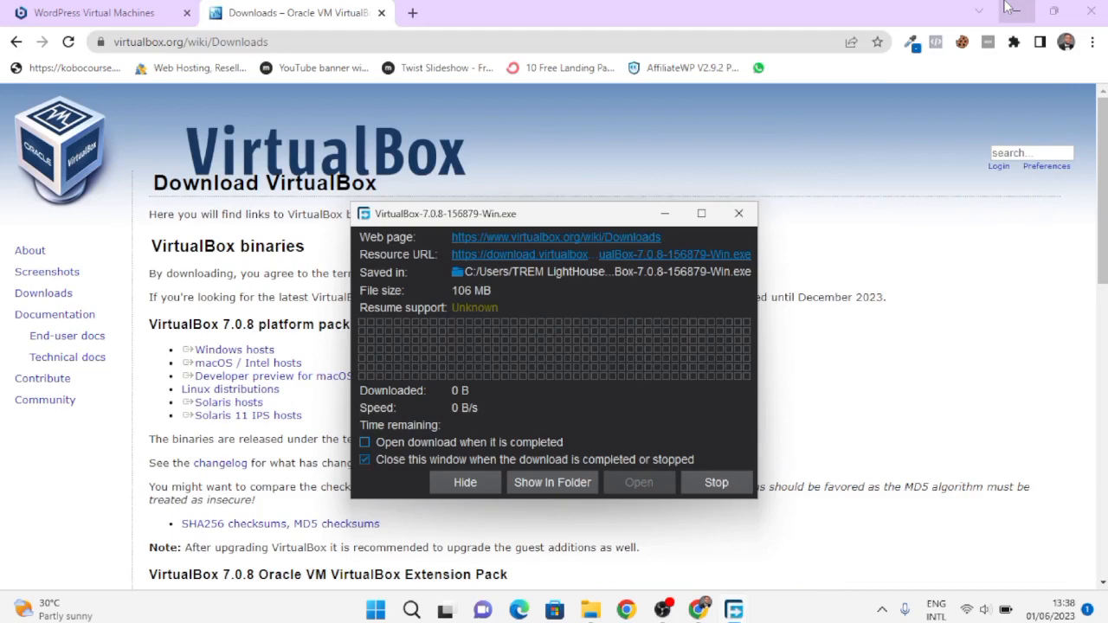
click(740, 215)
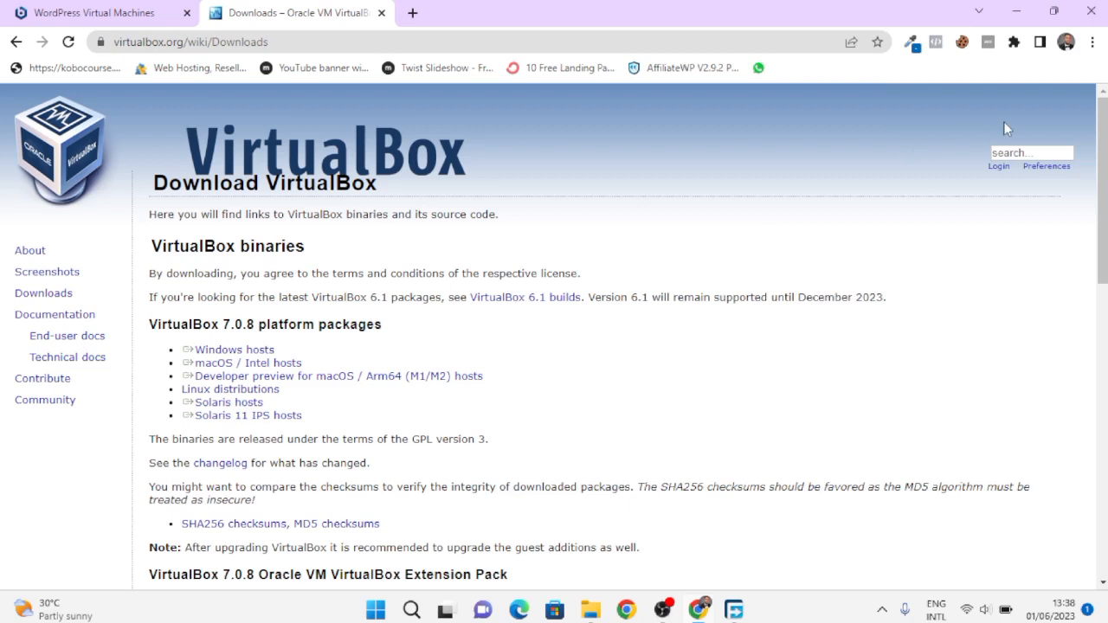
click(1094, 43)
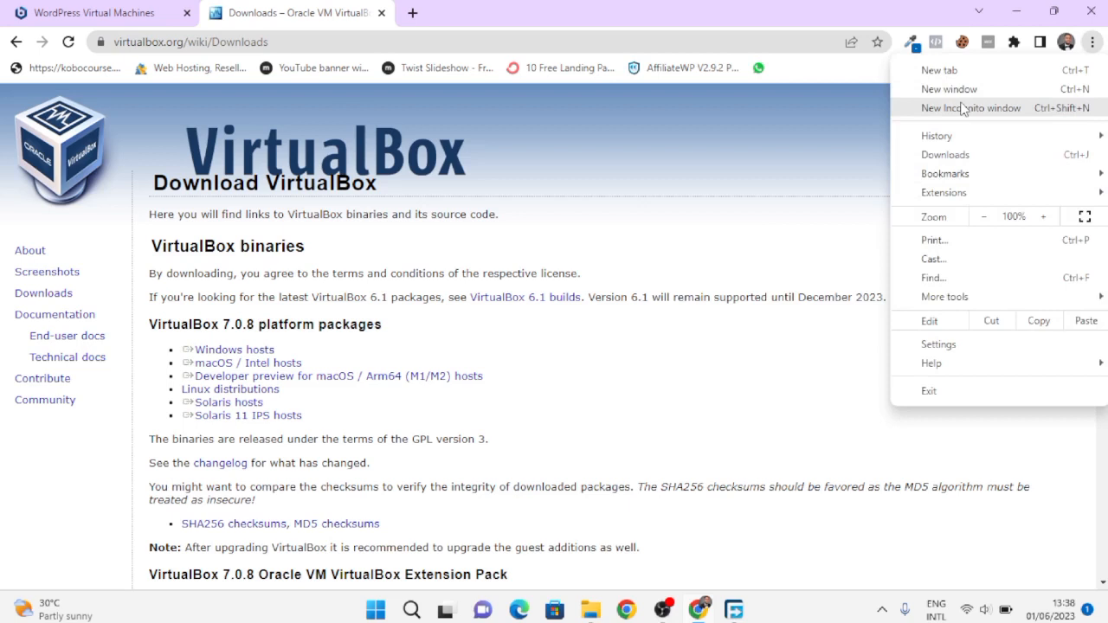
- Open Chrome's Downloads list, then briefly bring up and re-hide Free Download Manager
click(917, 159)
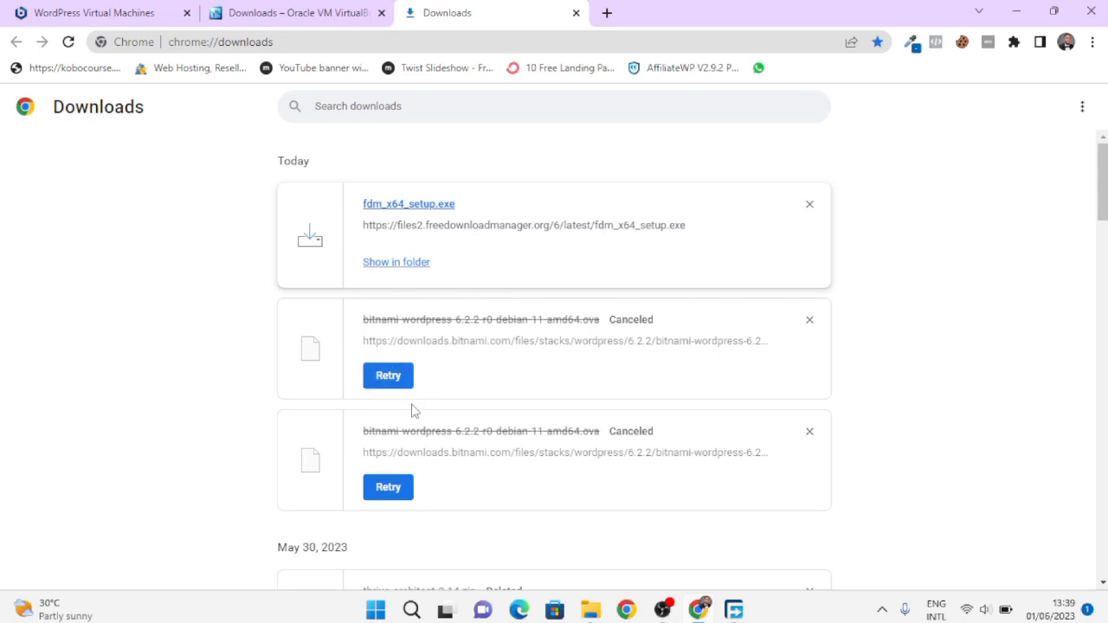
mouse_move(733, 609)
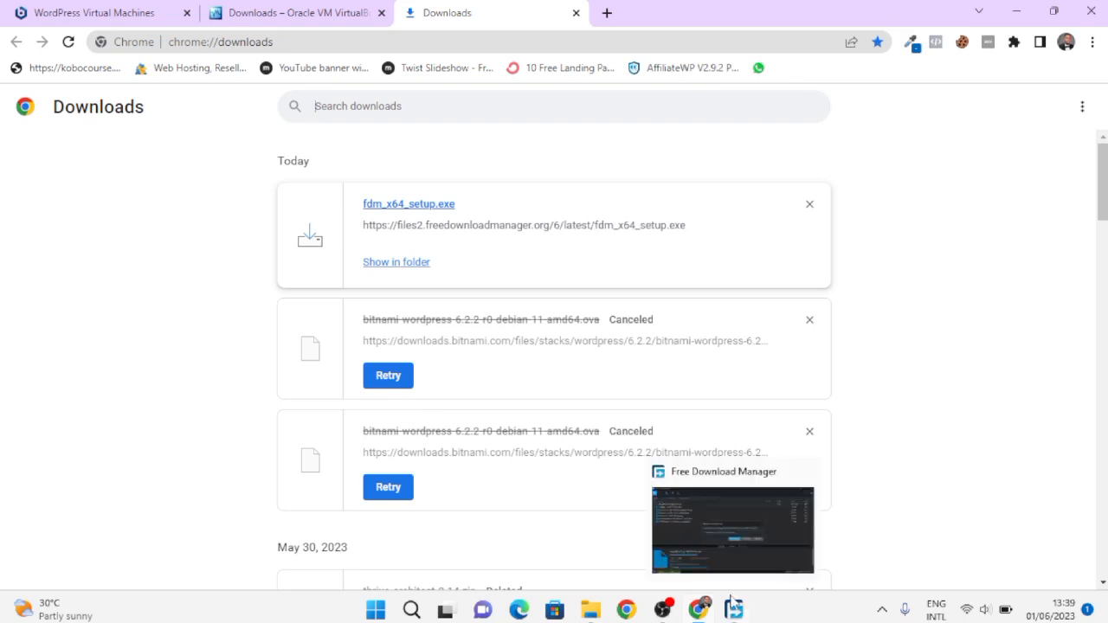
click(732, 520)
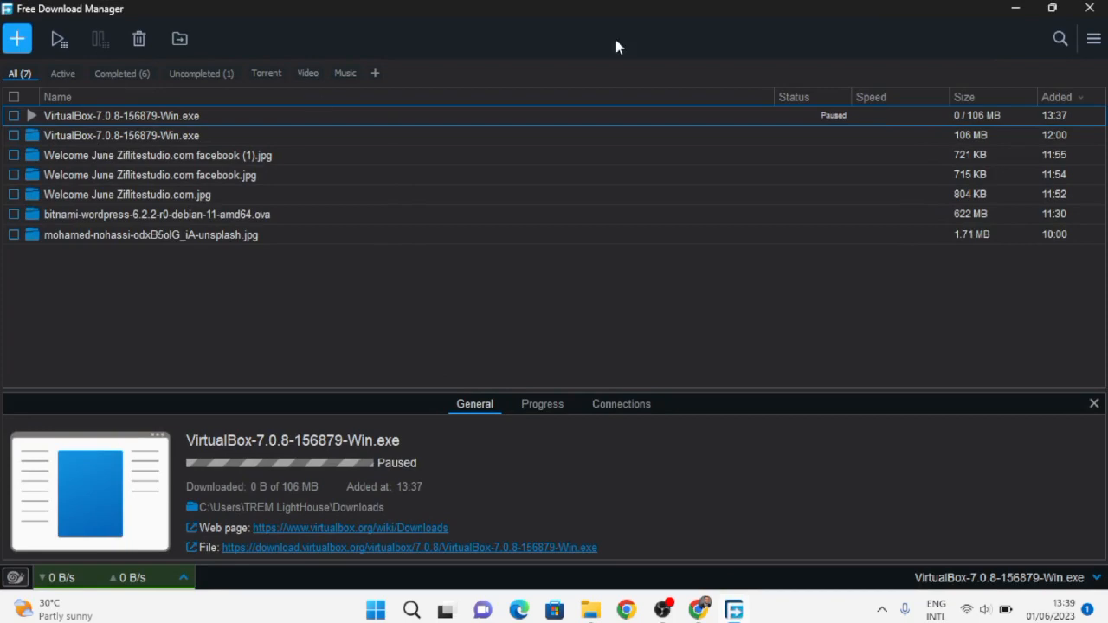
click(1014, 7)
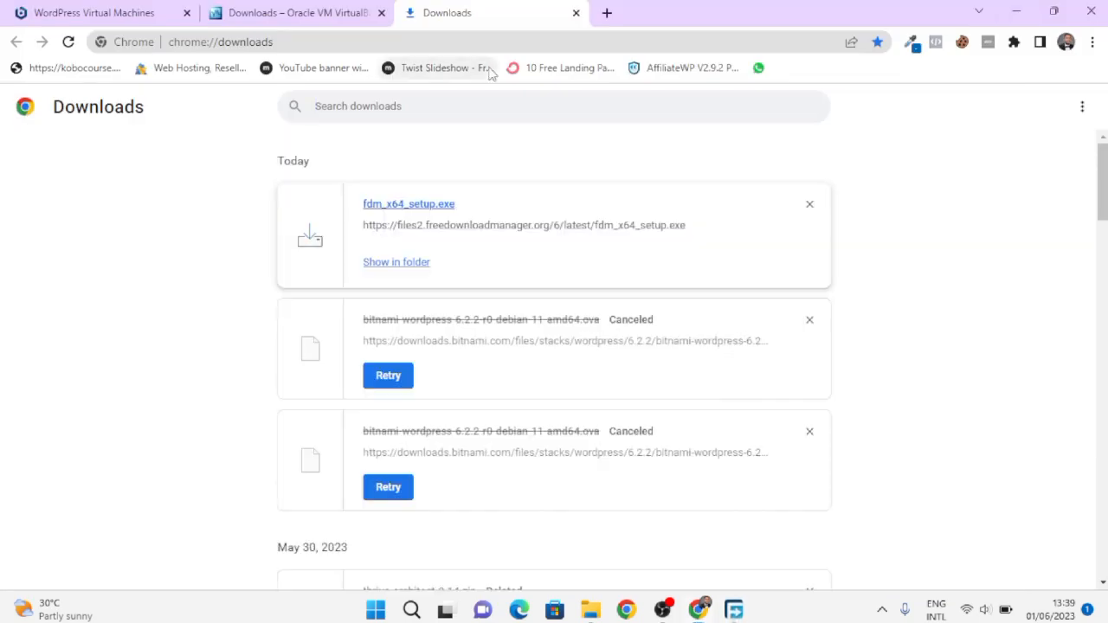
- Download the WordPress 6.2.2-0 virtual machine in .OVA format, declining to sign in
click(262, 9)
click(143, 9)
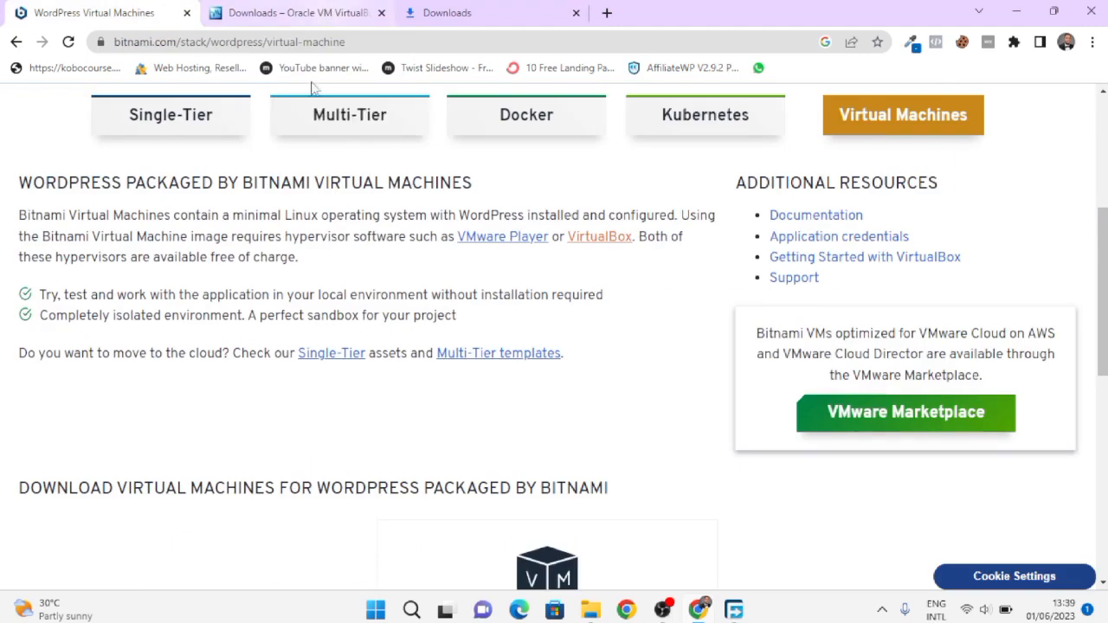
scroll(288, 344, down, 3)
scroll(287, 345, down, 2)
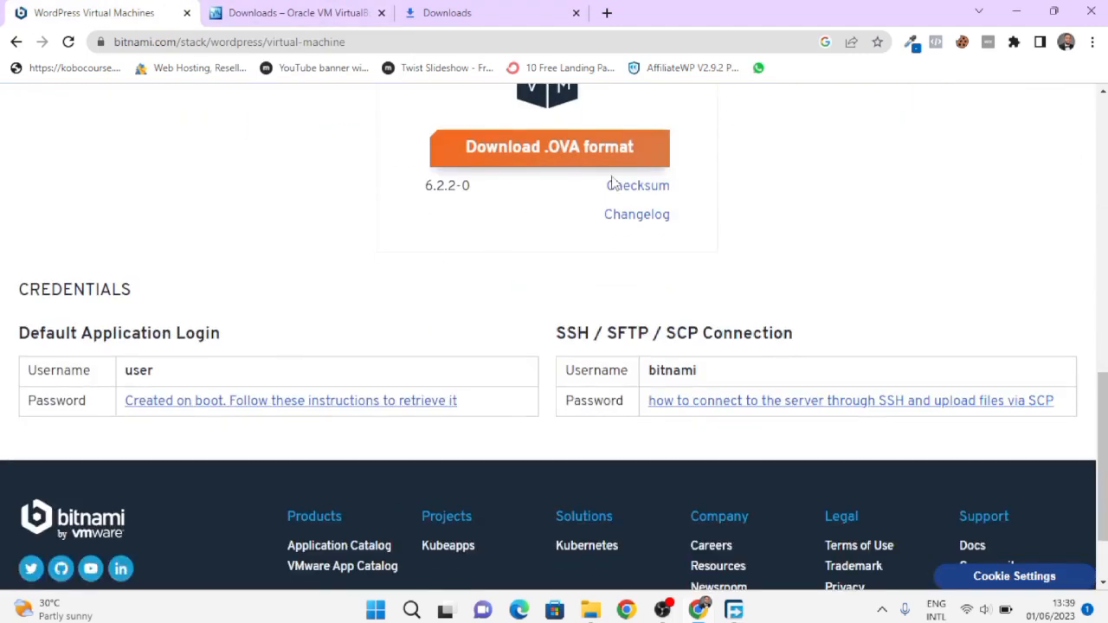
scroll(612, 184, up, 1)
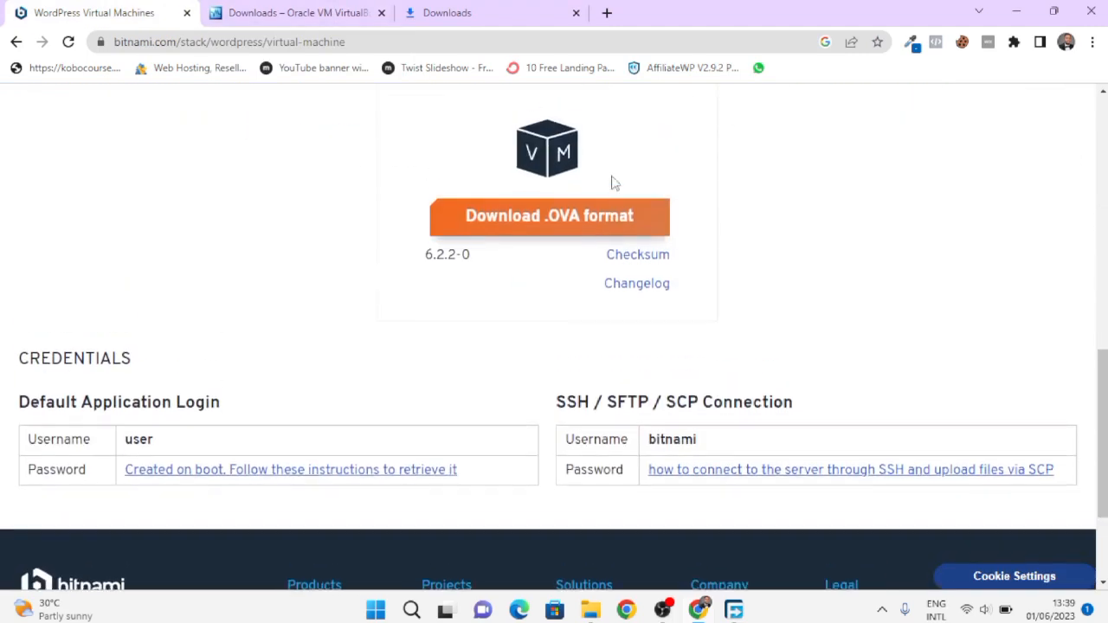
click(593, 234)
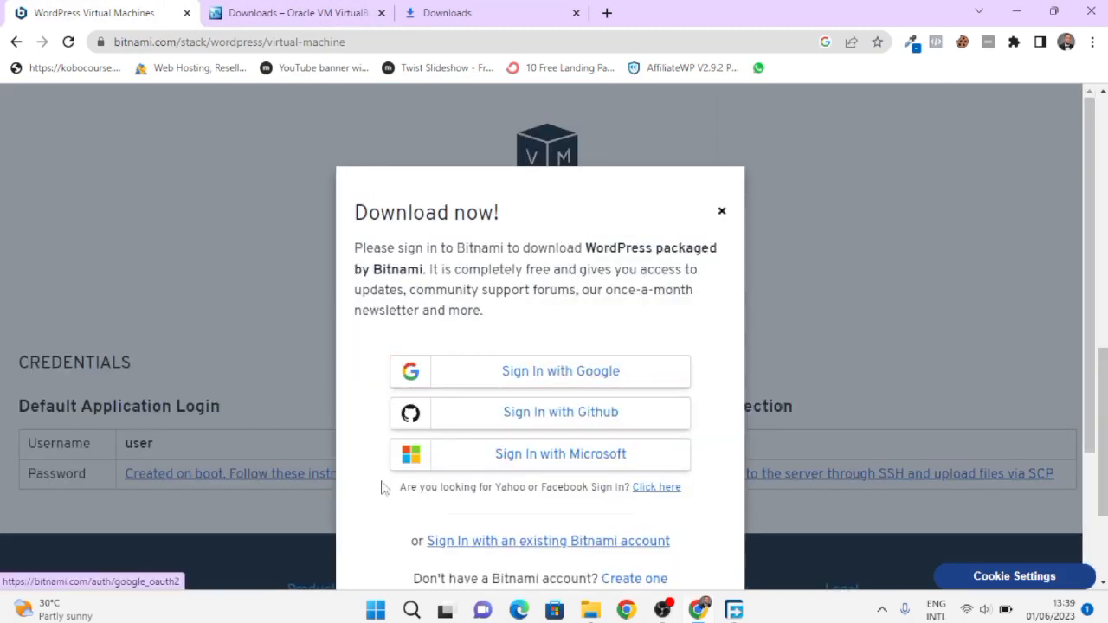
scroll(487, 318, down, 2)
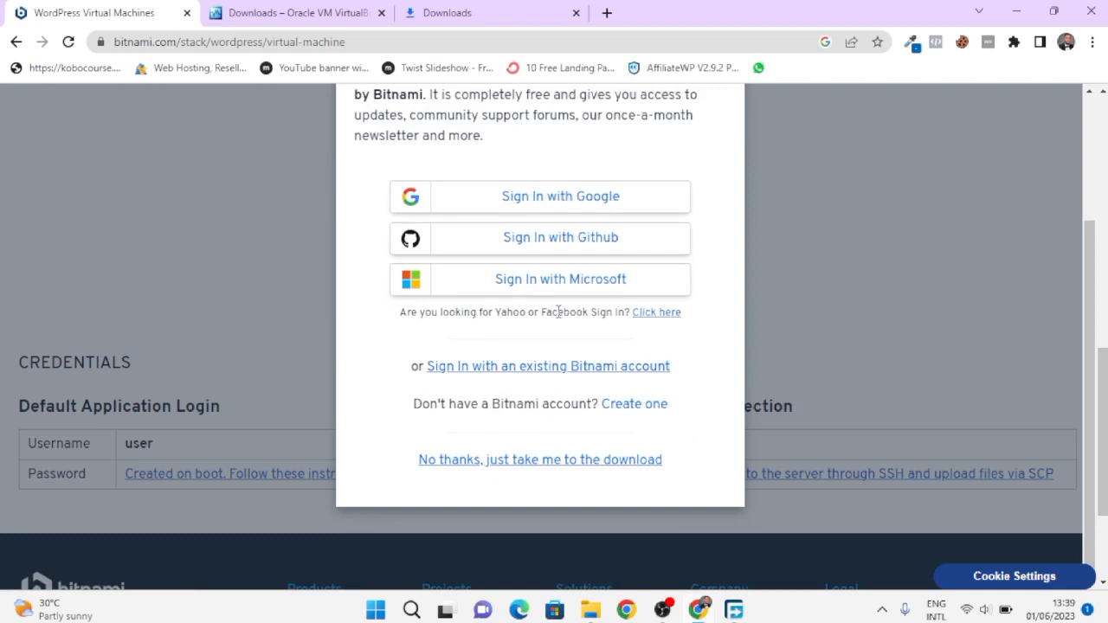
click(520, 460)
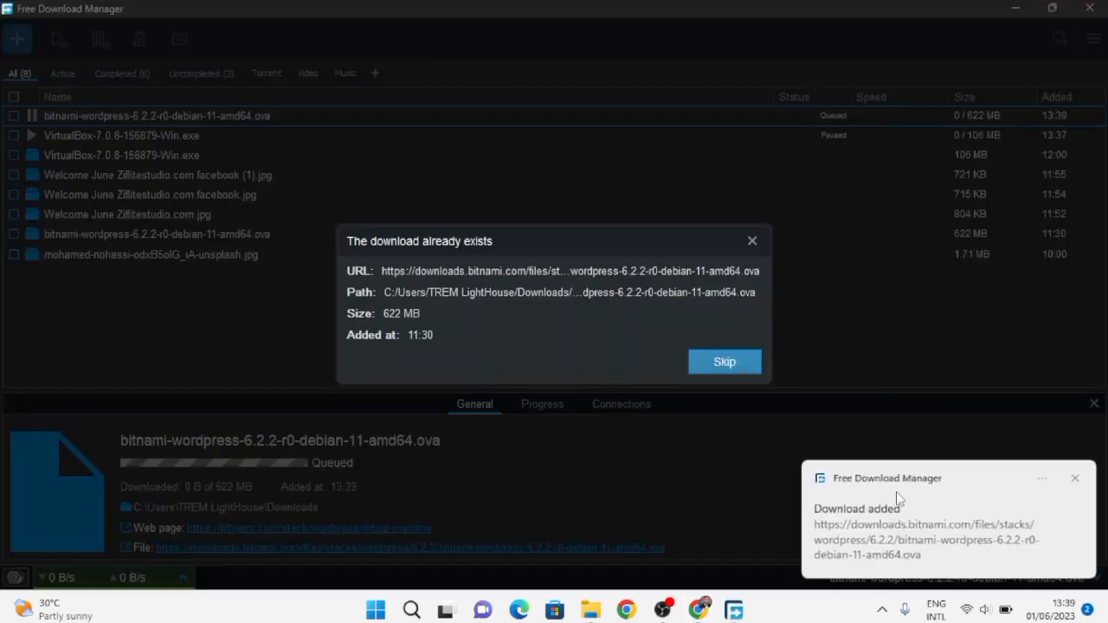
- Skip re-downloading the existing 622 MB WordPress .ova and minimize Free Download Manager
click(897, 492)
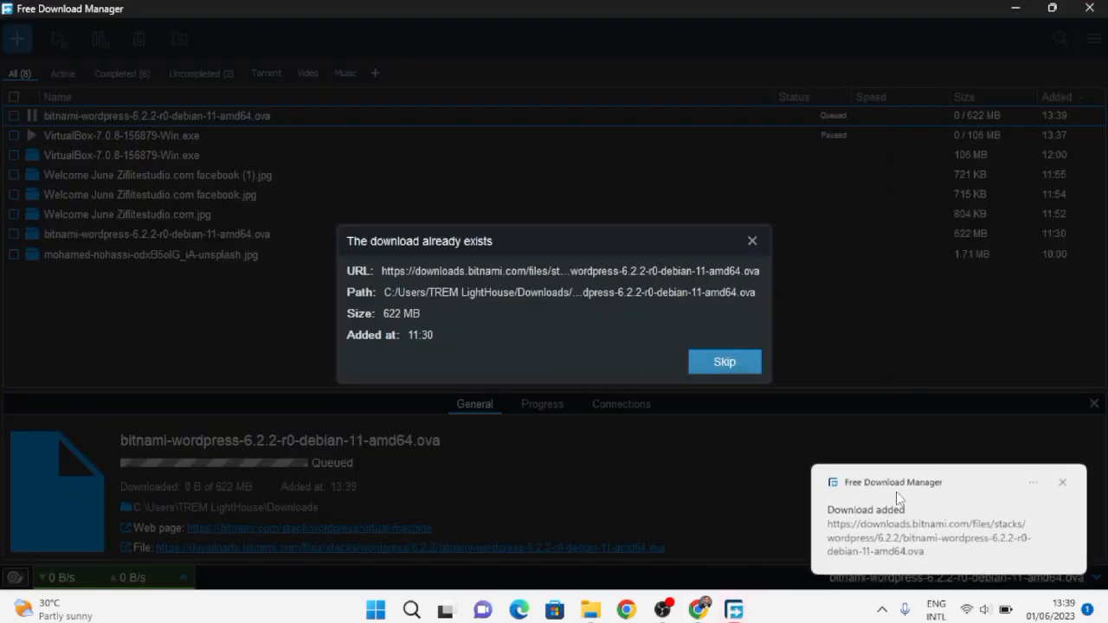
click(724, 363)
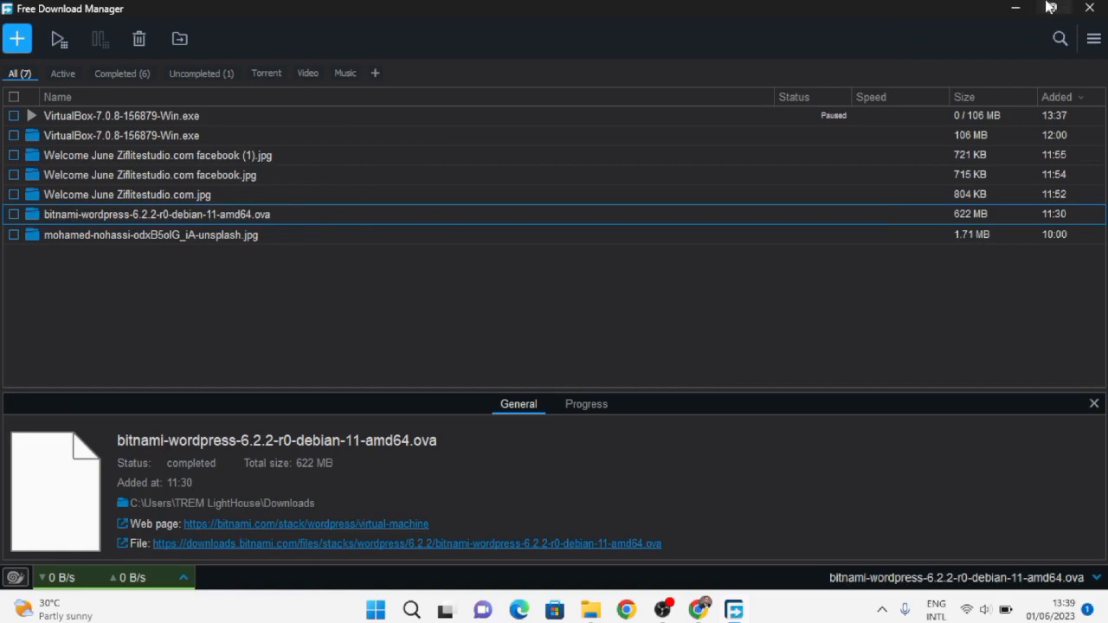
click(1015, 9)
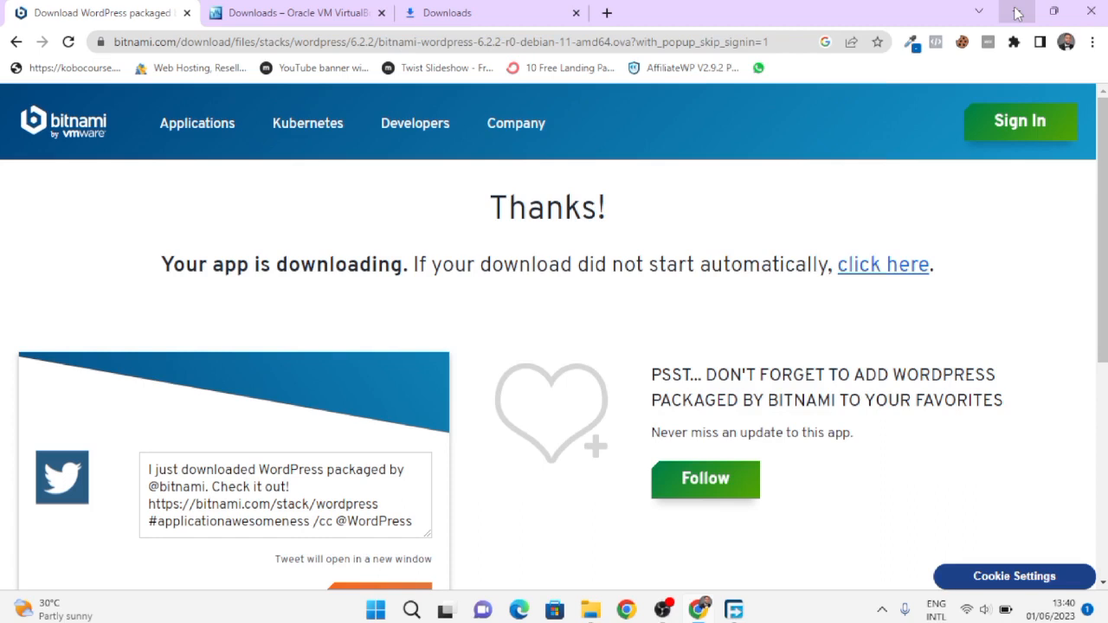
click(735, 611)
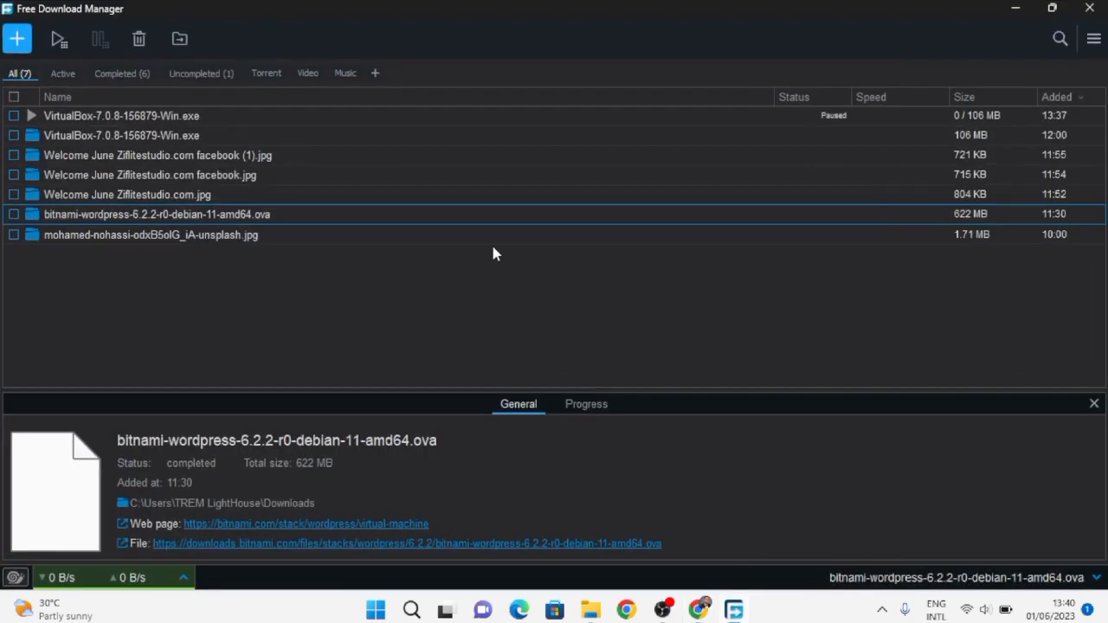
- Open the Downloads folder holding the VirtualBox installer, minimizing Free Download Manager and Chrome
click(36, 138)
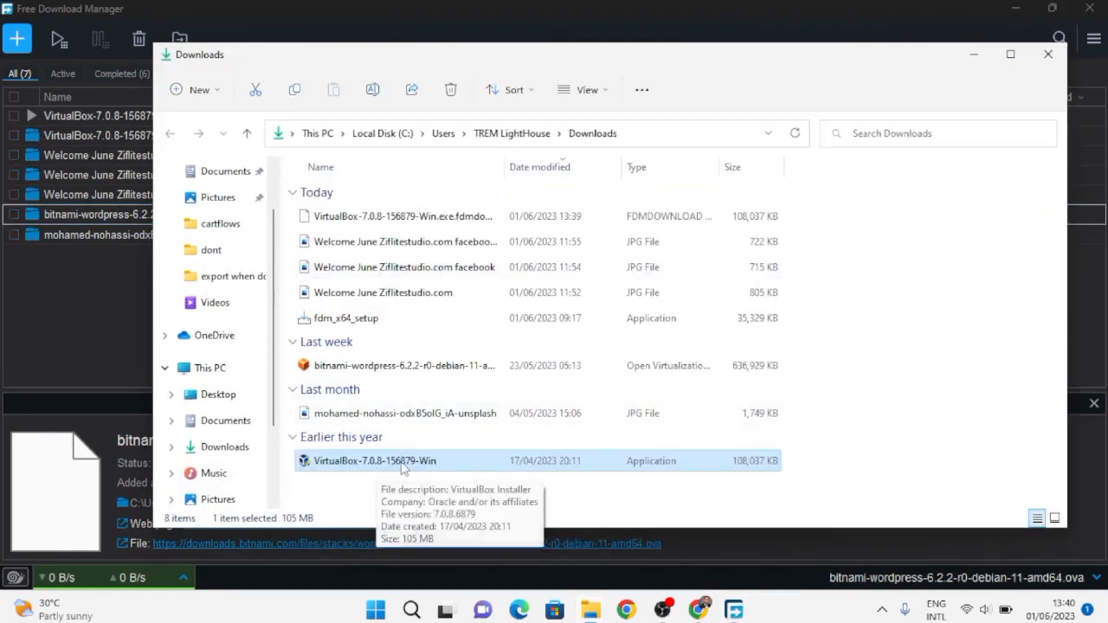
click(1004, 11)
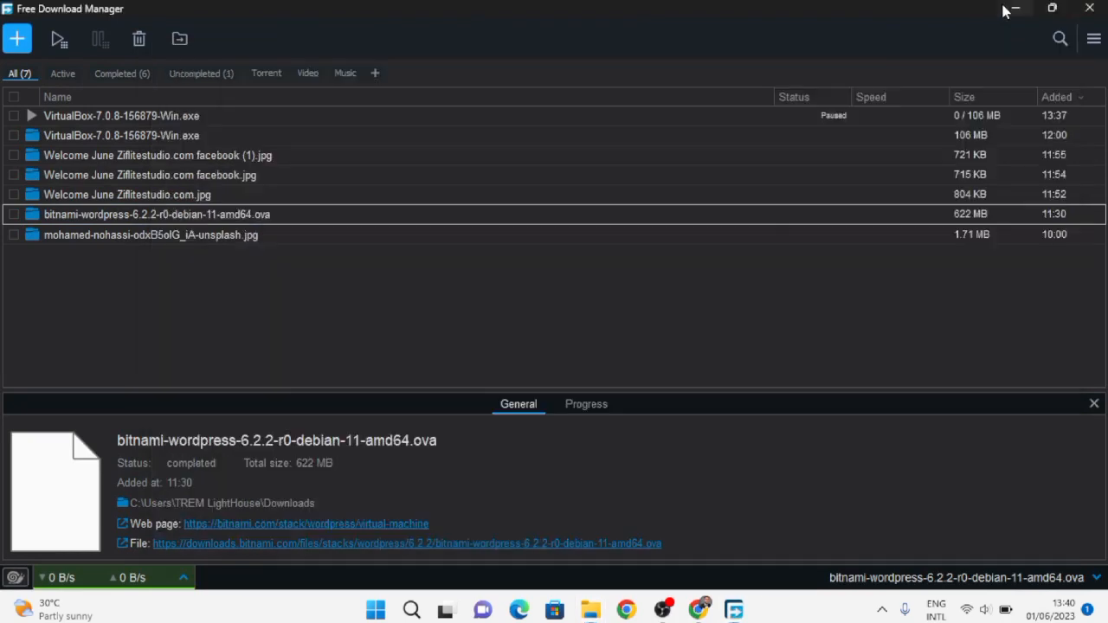
click(1004, 11)
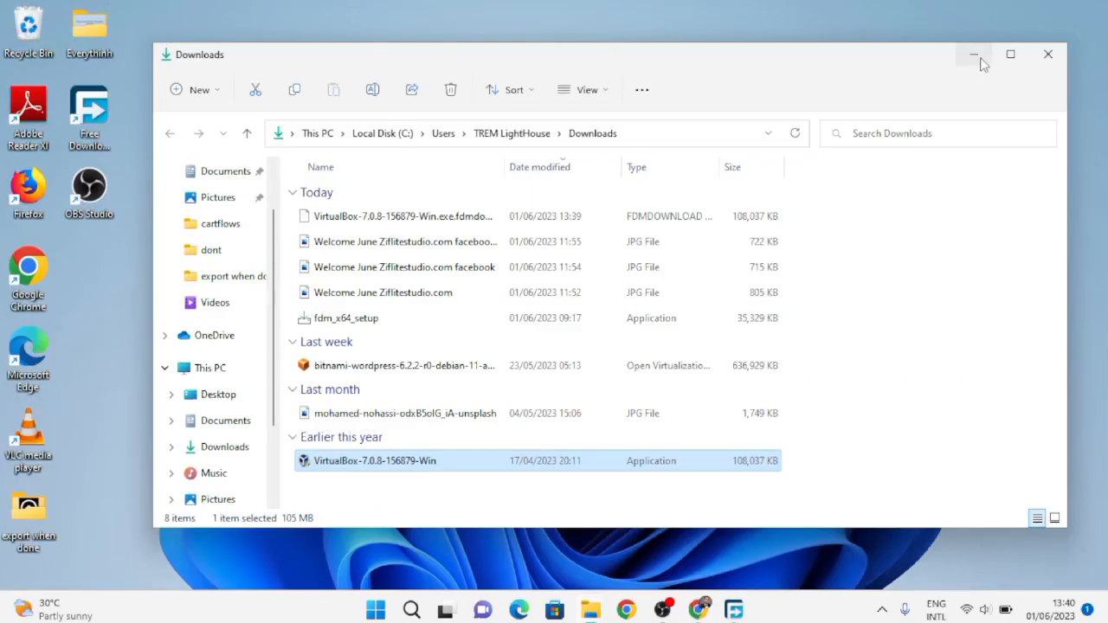
- Install VirtualBox 7.0.8 with default features, accepting the network and Python warnings, then launch it
double_click(424, 466)
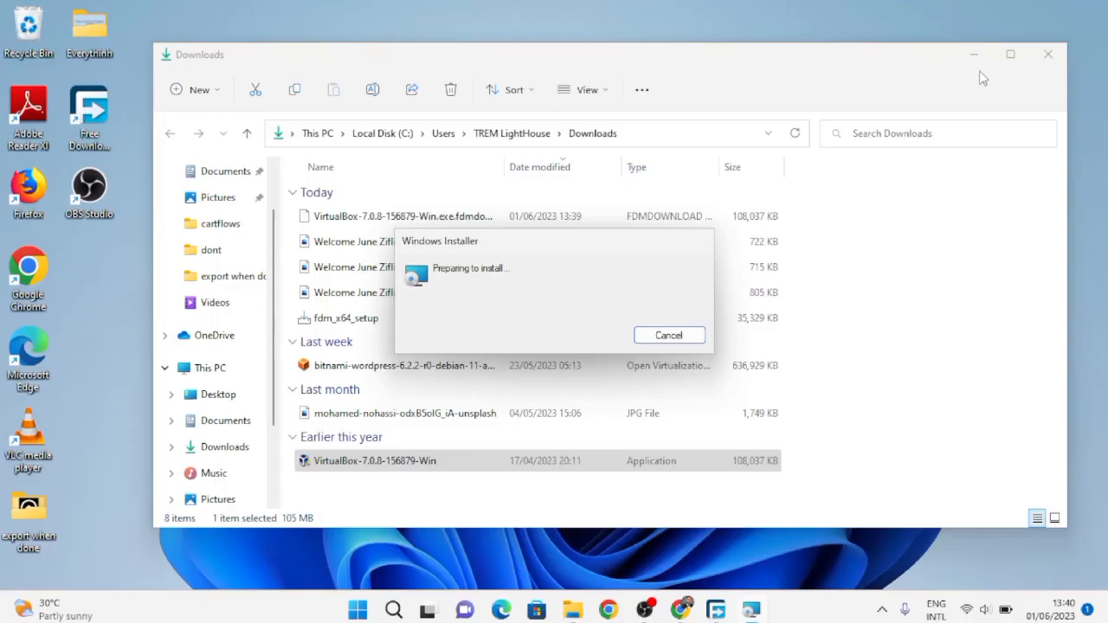
click(975, 56)
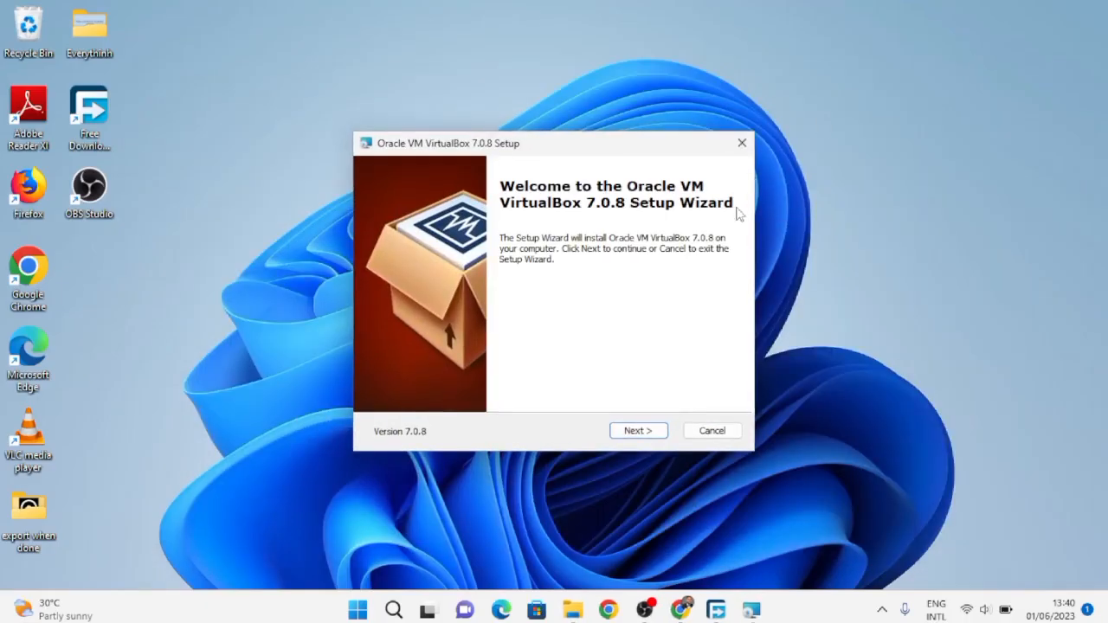
click(648, 432)
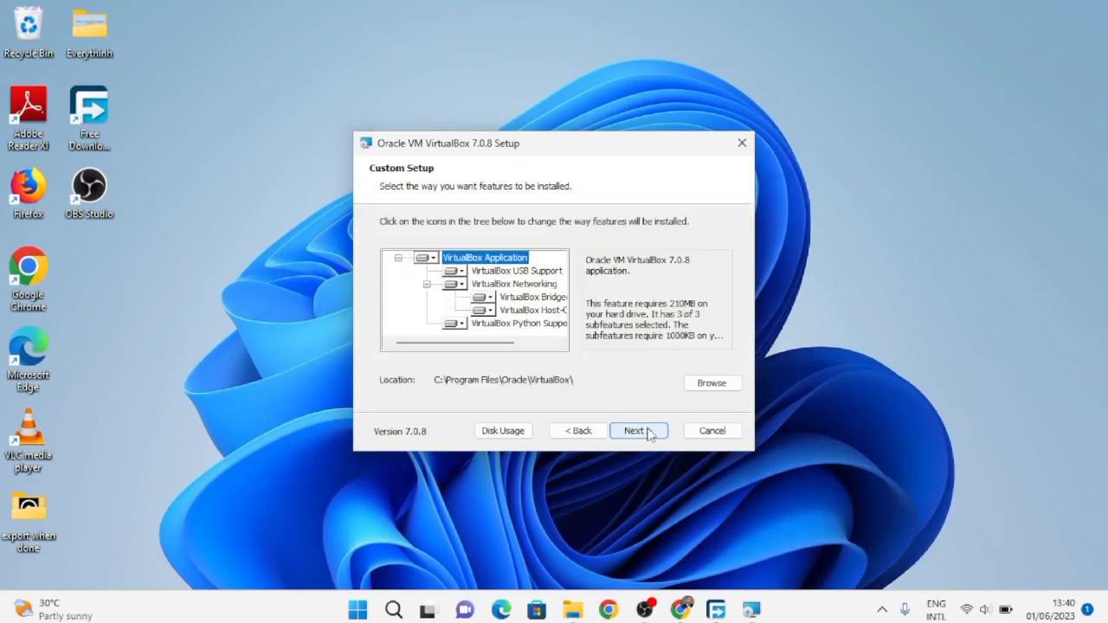
click(649, 432)
click(649, 432)
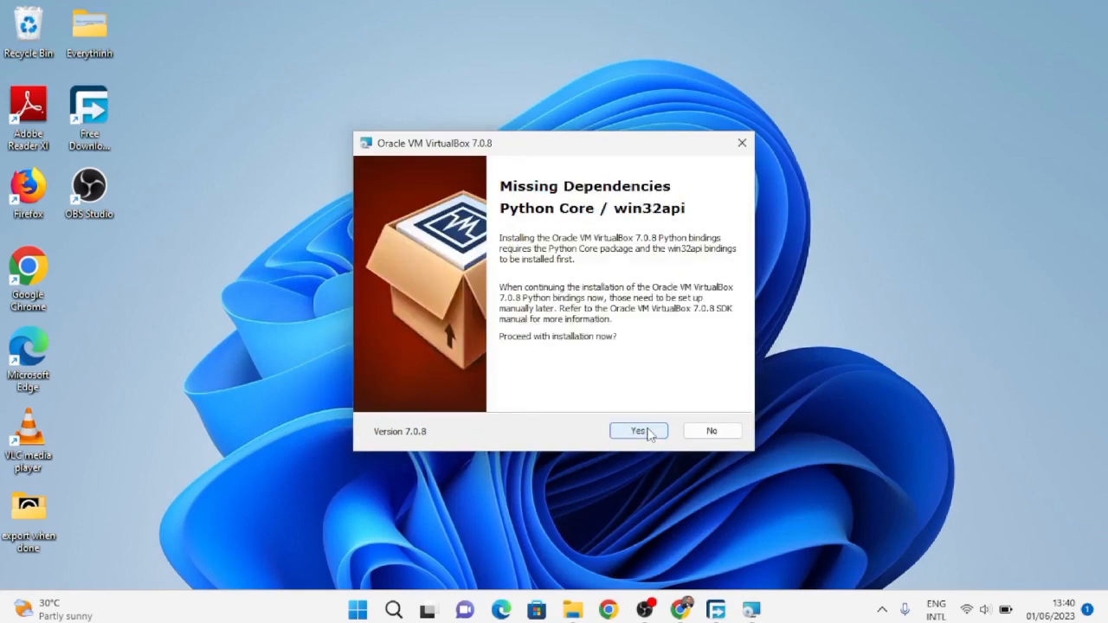
click(638, 431)
click(639, 431)
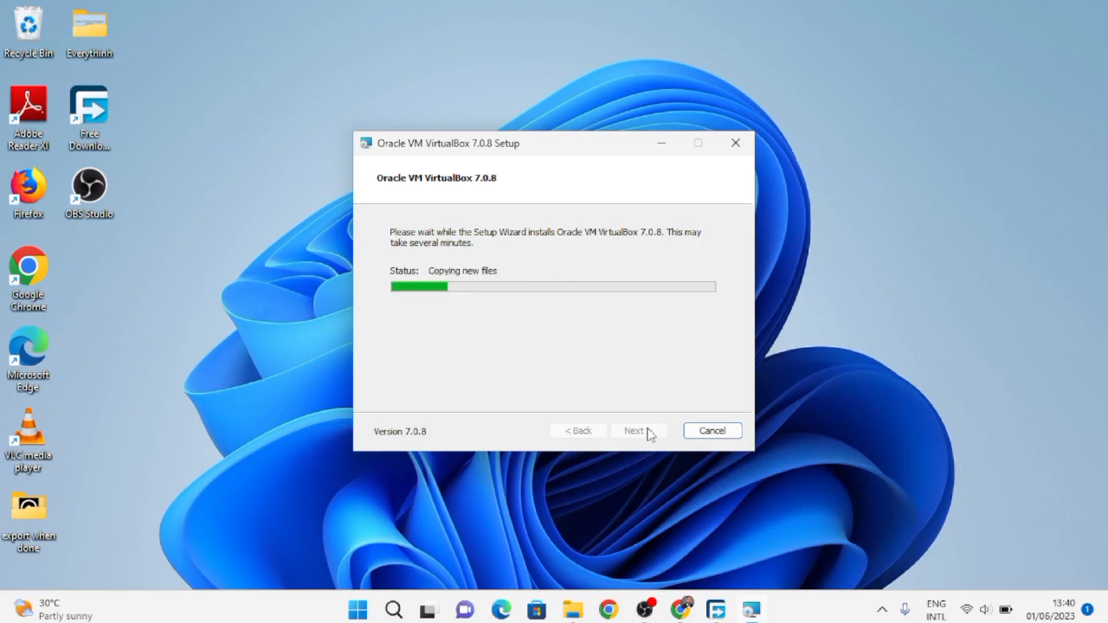
mouse_move(684, 616)
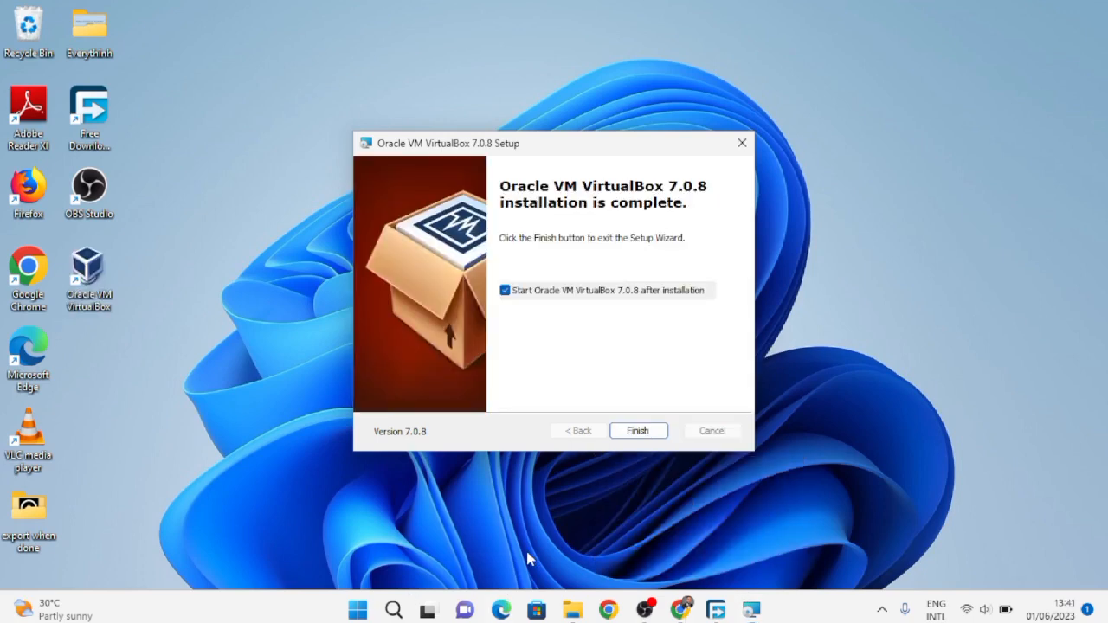
click(650, 432)
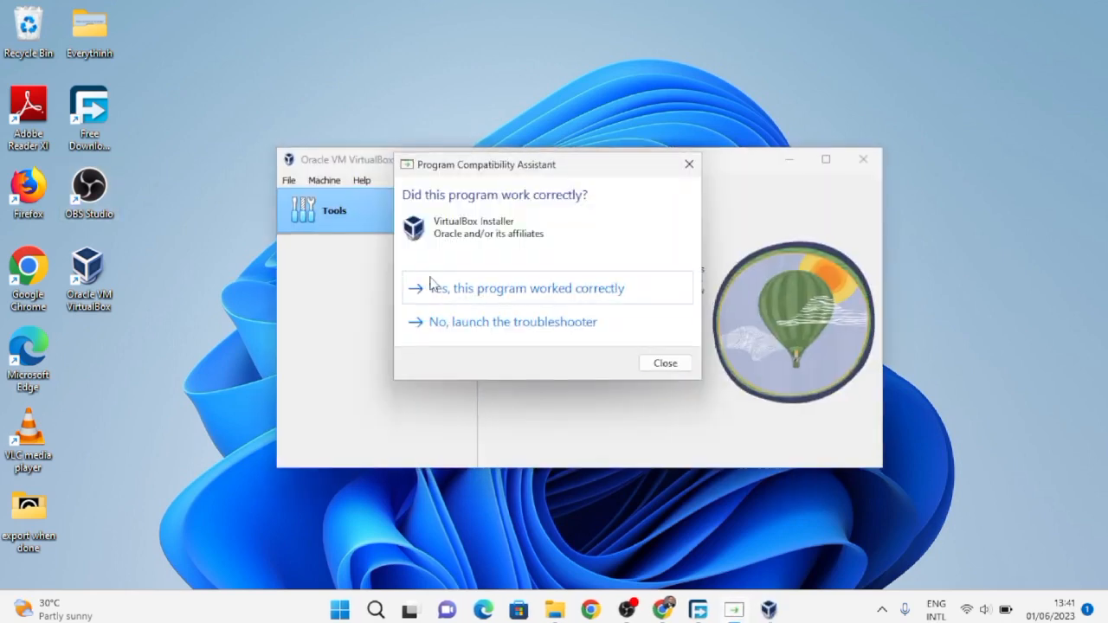
- Confirm that the VirtualBox installer worked correctly, then return to the Bitnami download page in Chrome
click(489, 300)
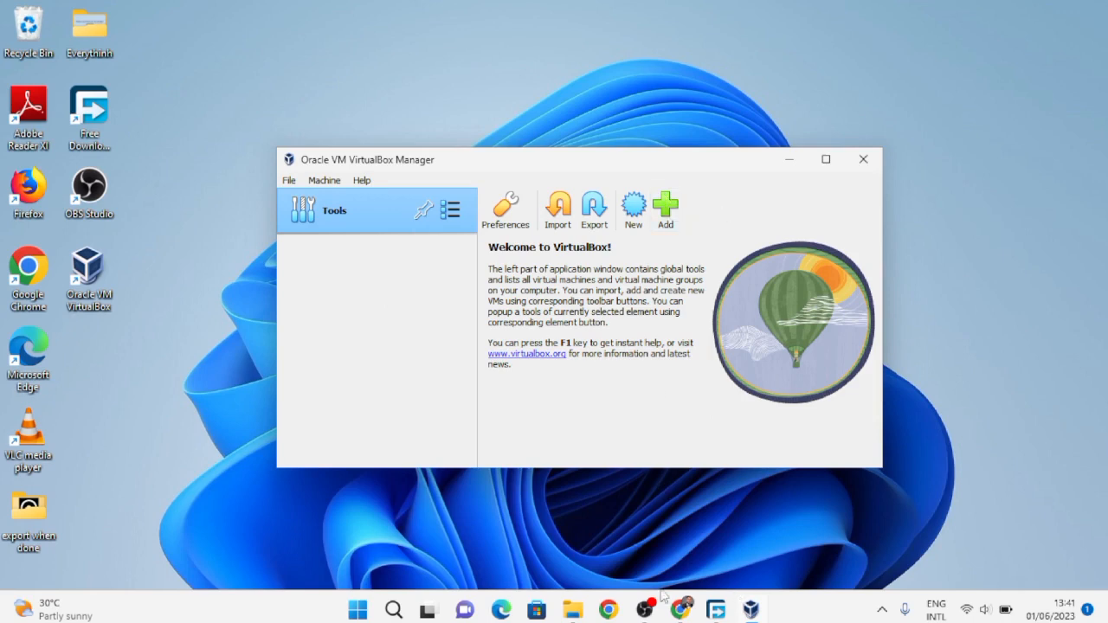
mouse_move(656, 607)
click(671, 545)
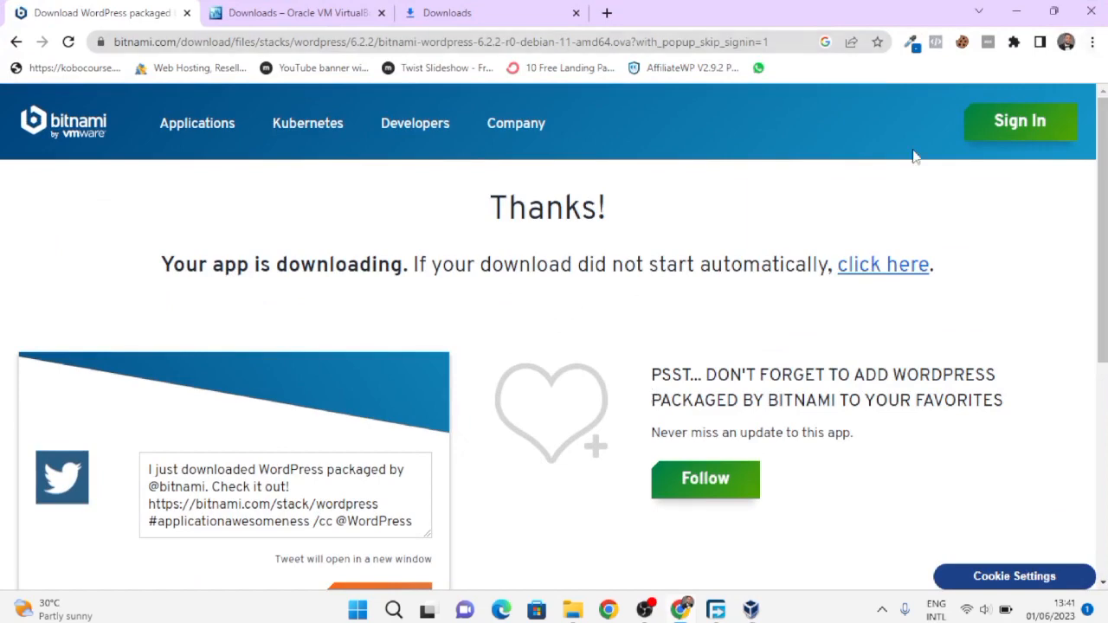
- Open the Downloads folder holding the bitnami-wordpress-6.2.2 .ova from FDM, then minimize FDM and Chrome
scroll(533, 343, down, 5)
scroll(532, 341, up, 5)
mouse_move(510, 208)
click(716, 610)
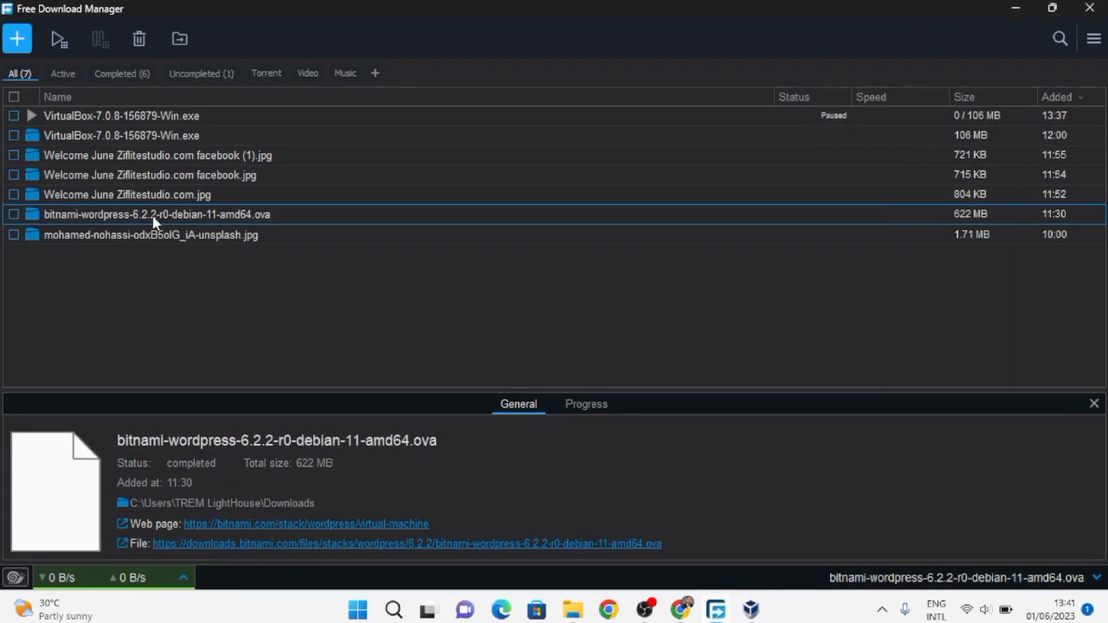
click(32, 214)
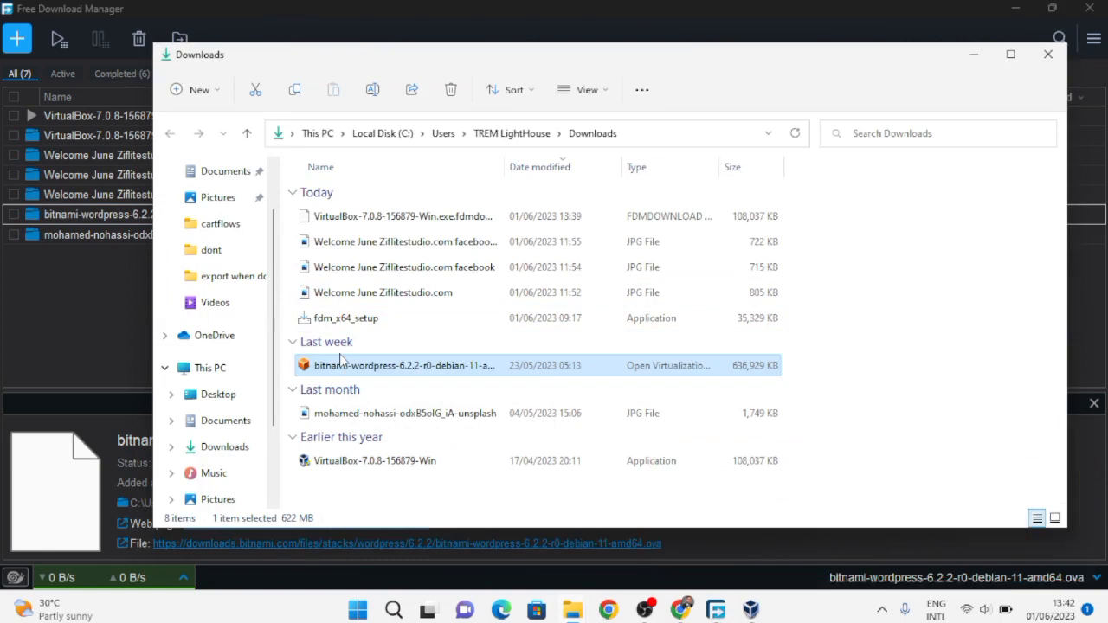
click(1000, 7)
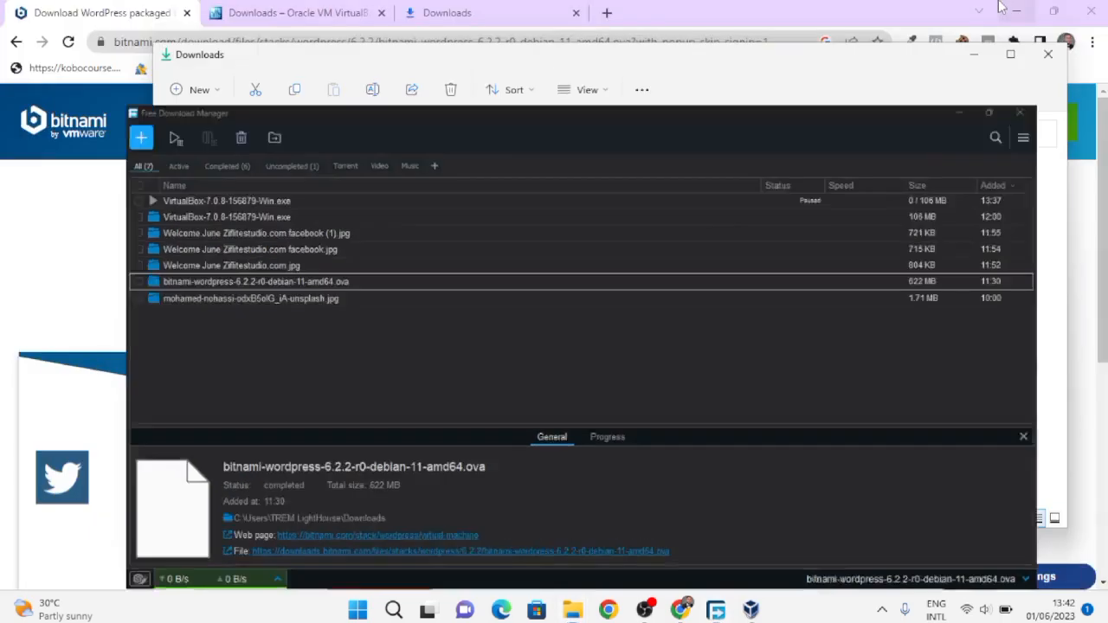
click(1000, 7)
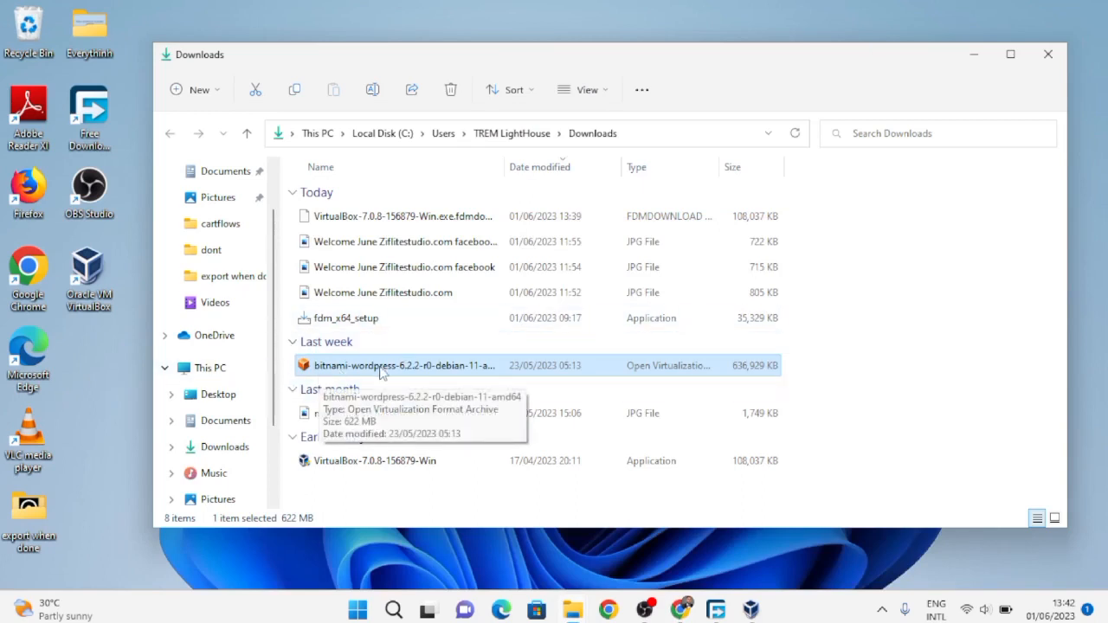
- Finish importing the Bitnami WordPress appliance and accept its licence
click(972, 56)
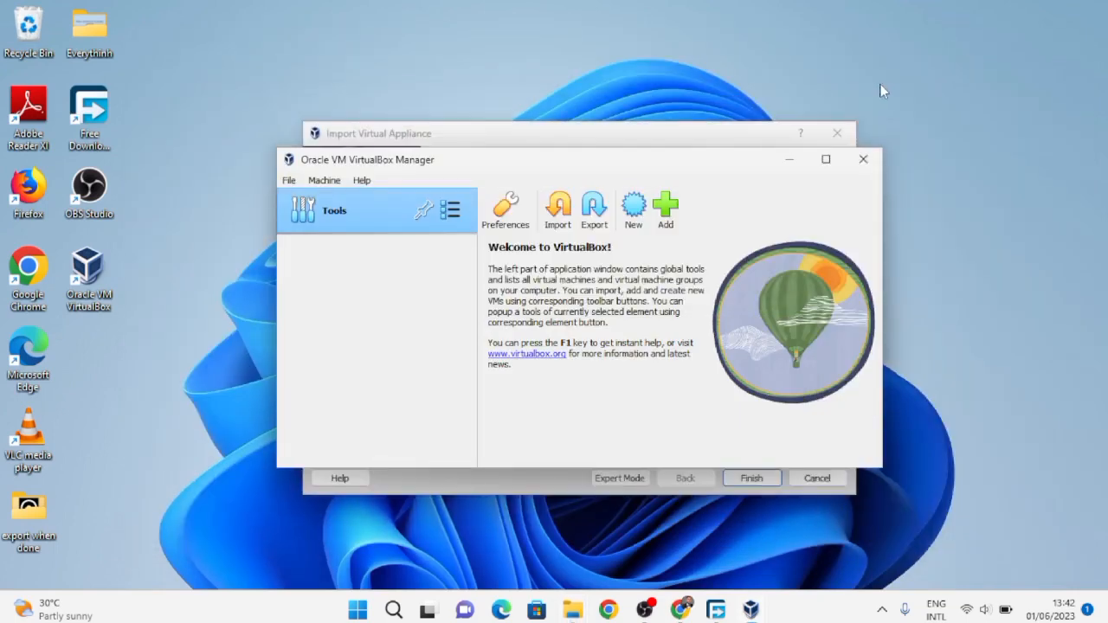
click(778, 164)
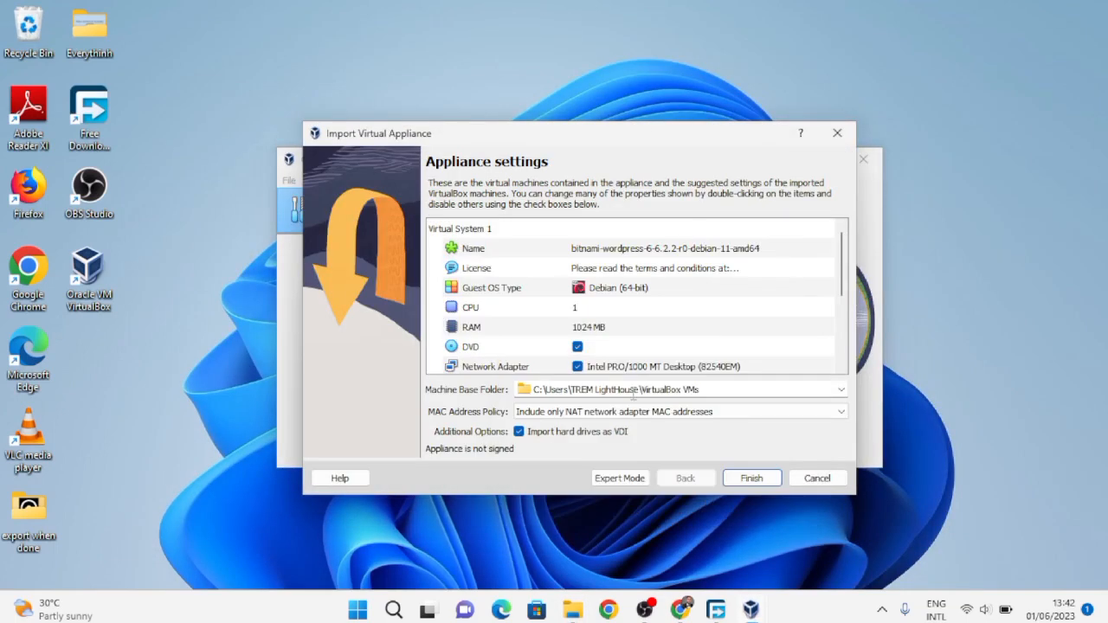
click(751, 478)
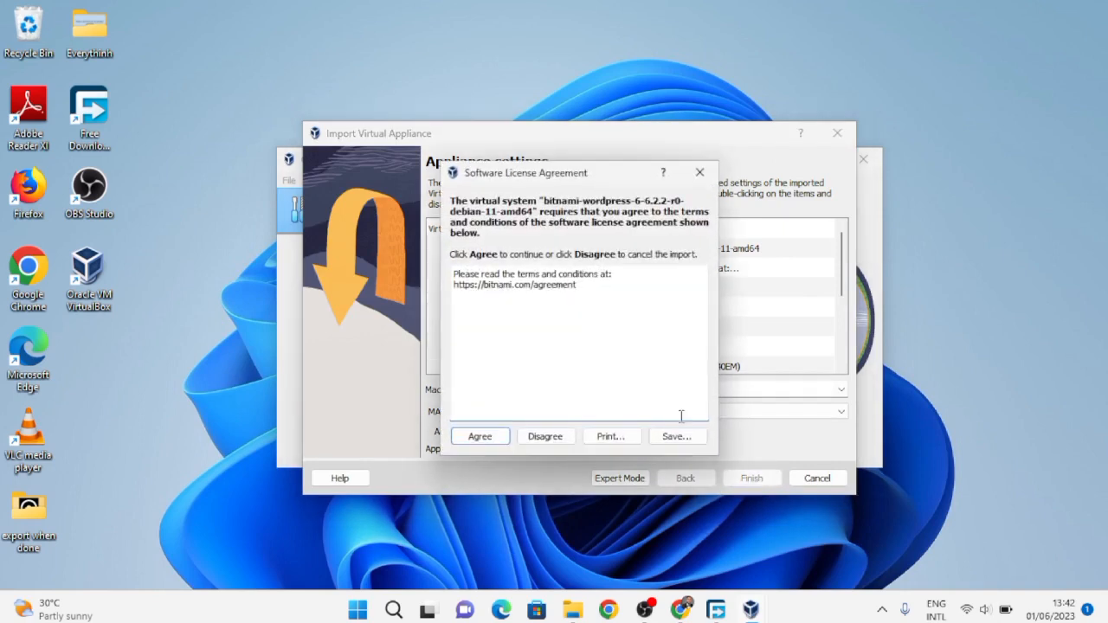
click(479, 436)
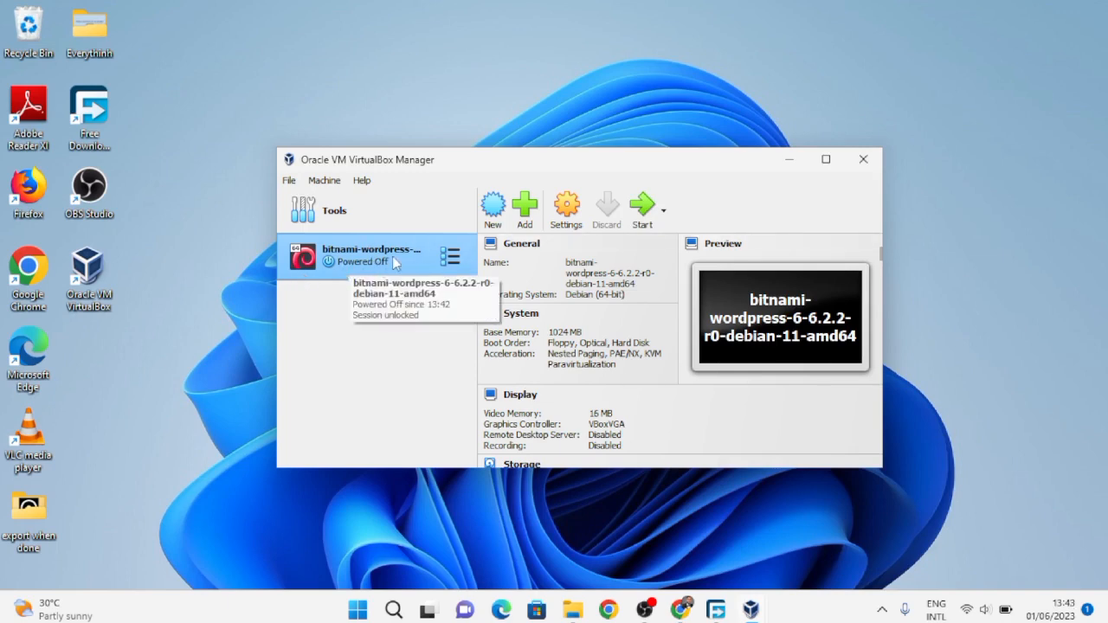
- Start the bitnami-wordpress VM and maximize its console window
double_click(362, 271)
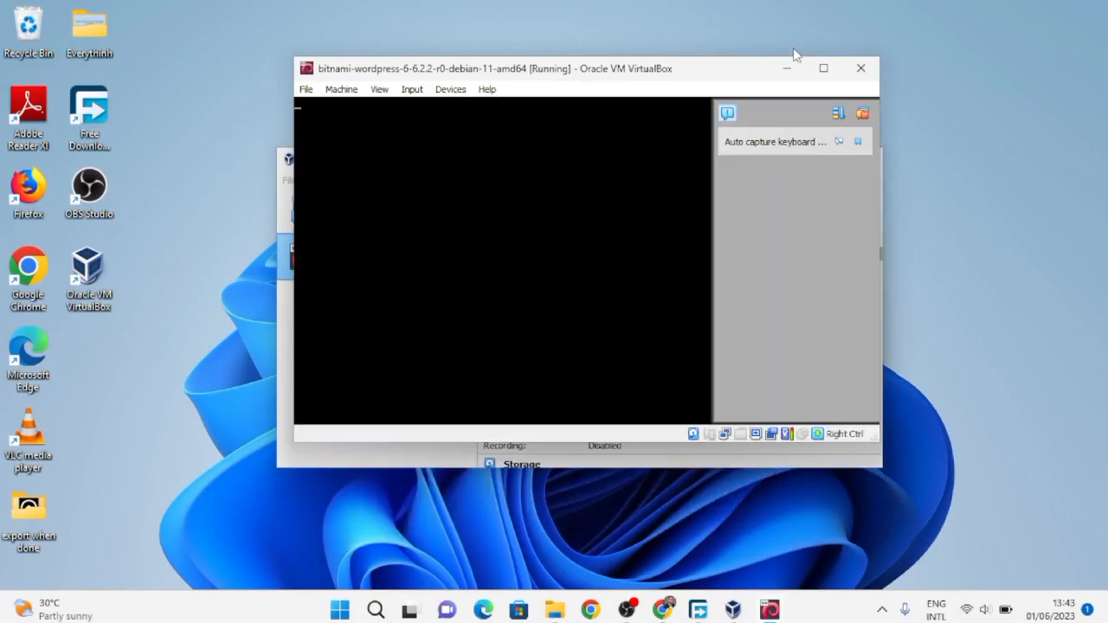
click(825, 73)
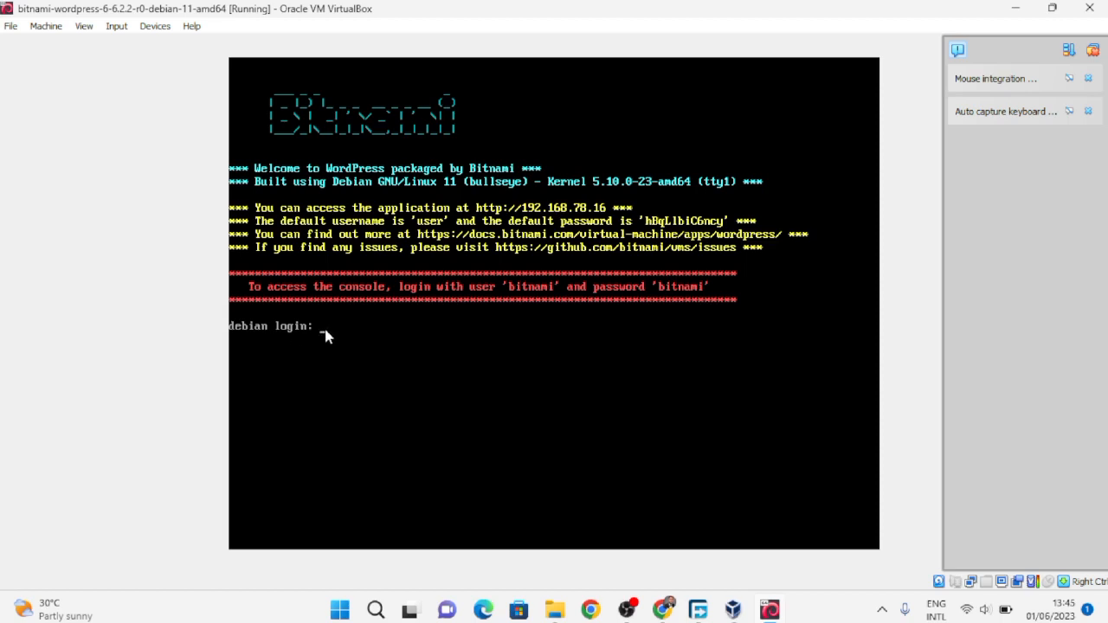
- Log into the VM console as bitnami after a failed attempt as user
text(user)
key(Return)
key(Return)
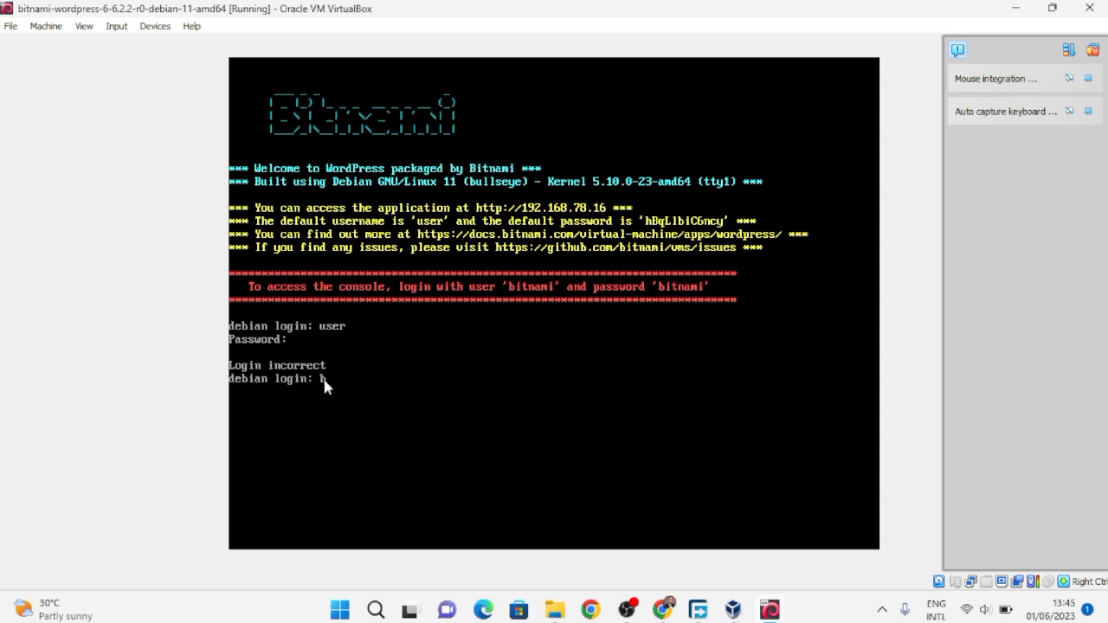
text(bitnami)
key(Return)
key(Return)
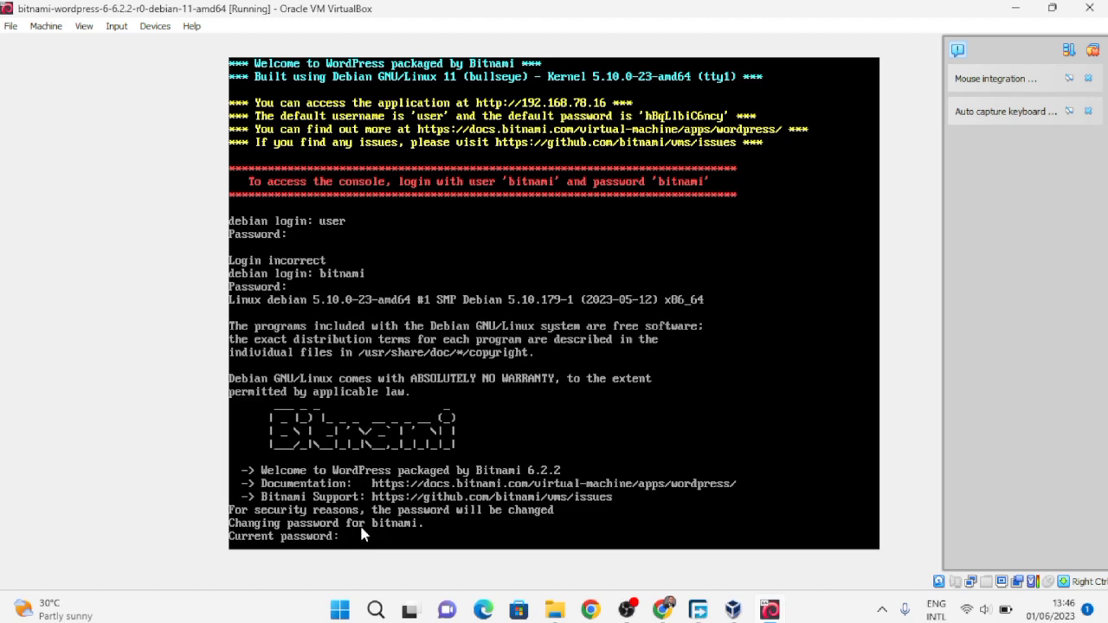
- Enter the current password and a new bitnami password twice, then minimize the VM window
key(Return)
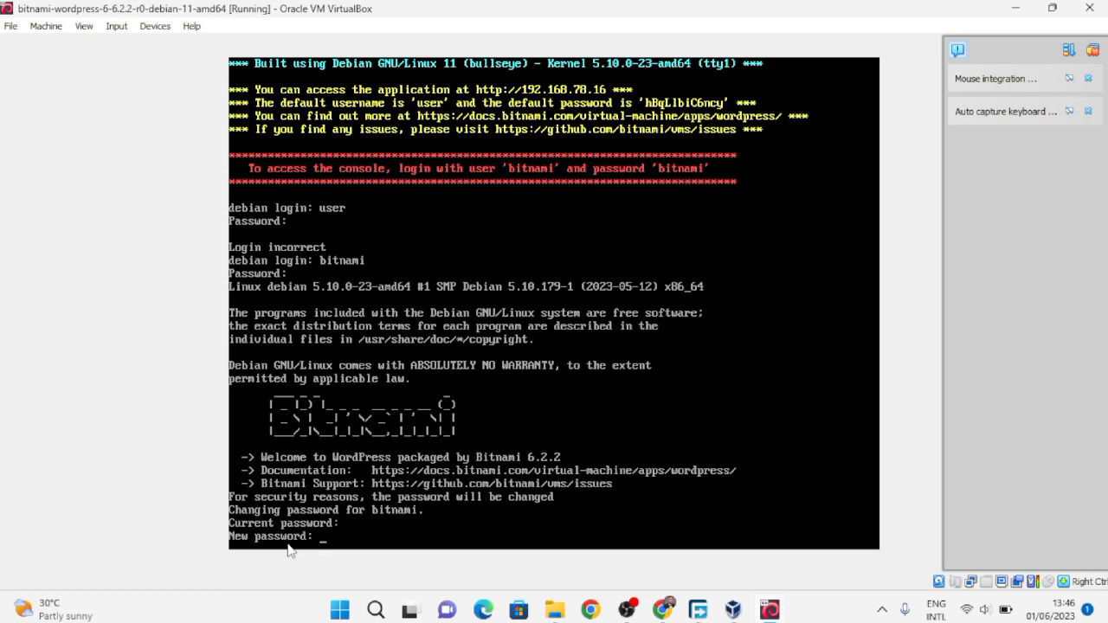
key(Return)
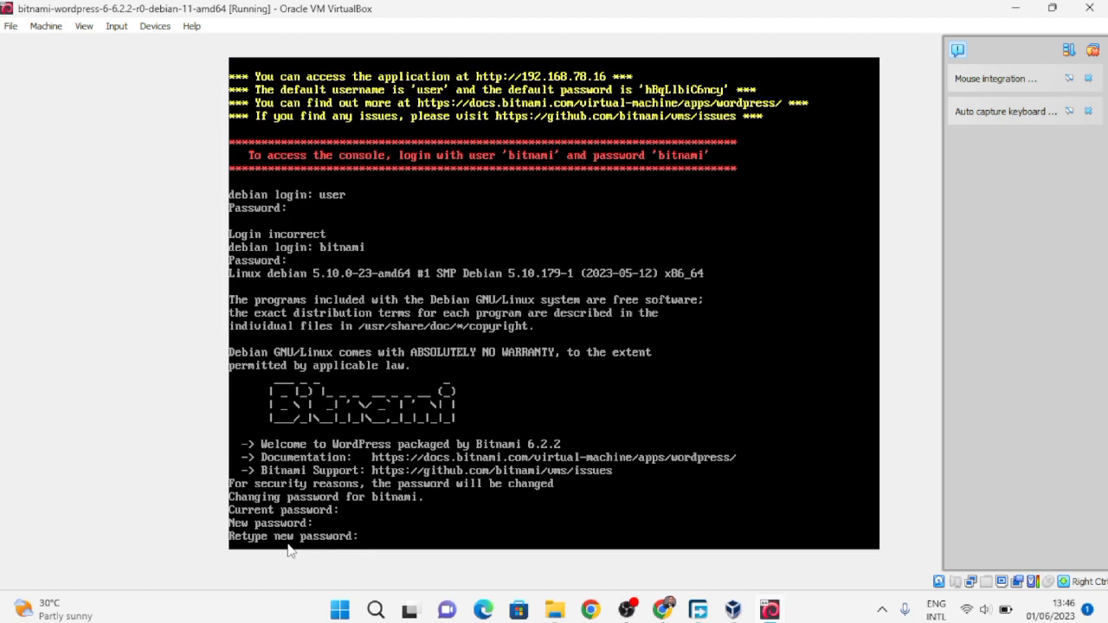
key(Return)
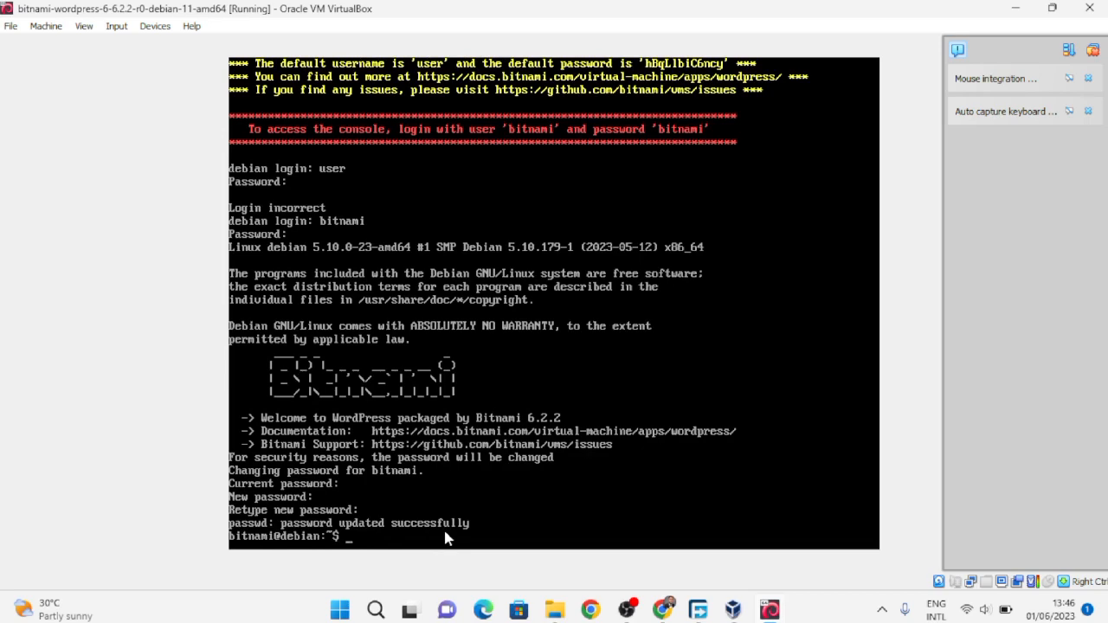
click(1016, 7)
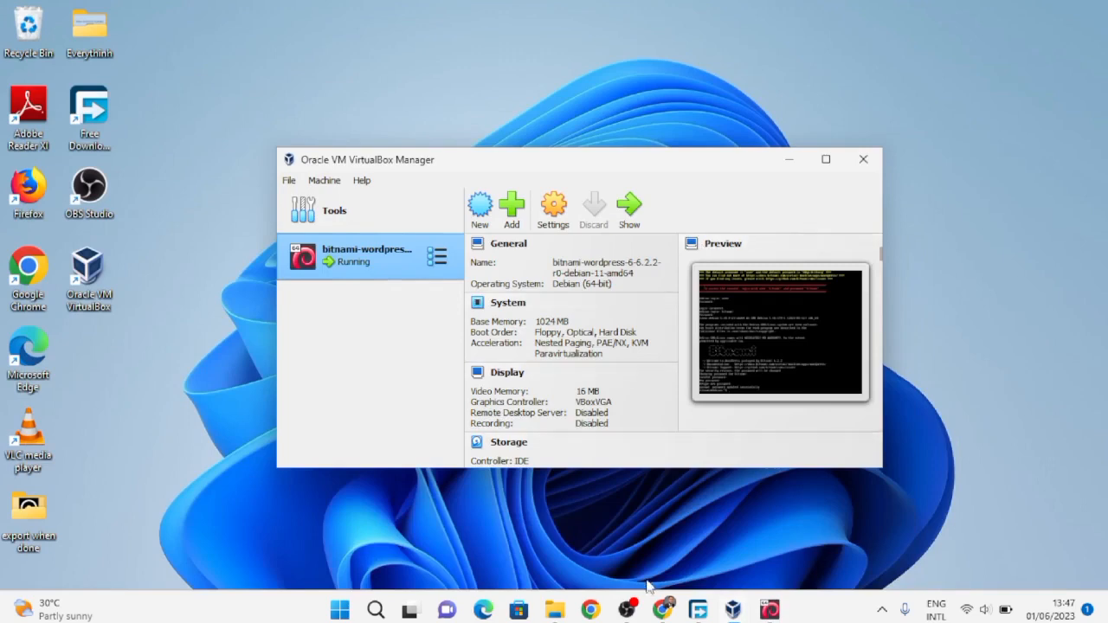
- Launch Chrome with the default profile, maximize it, and open a new tab
click(592, 612)
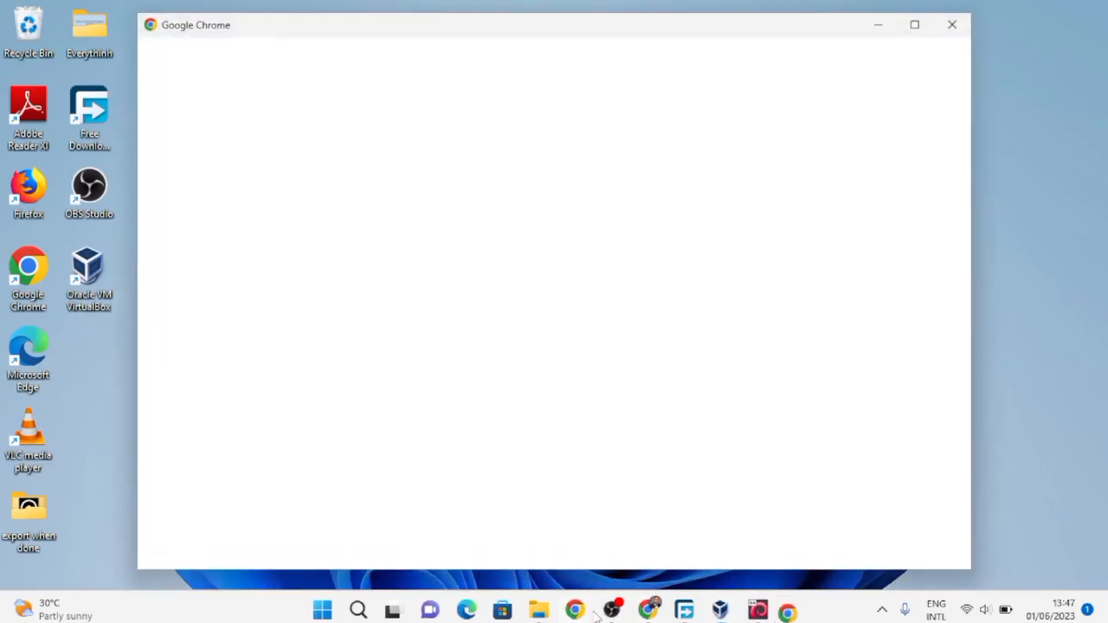
click(586, 355)
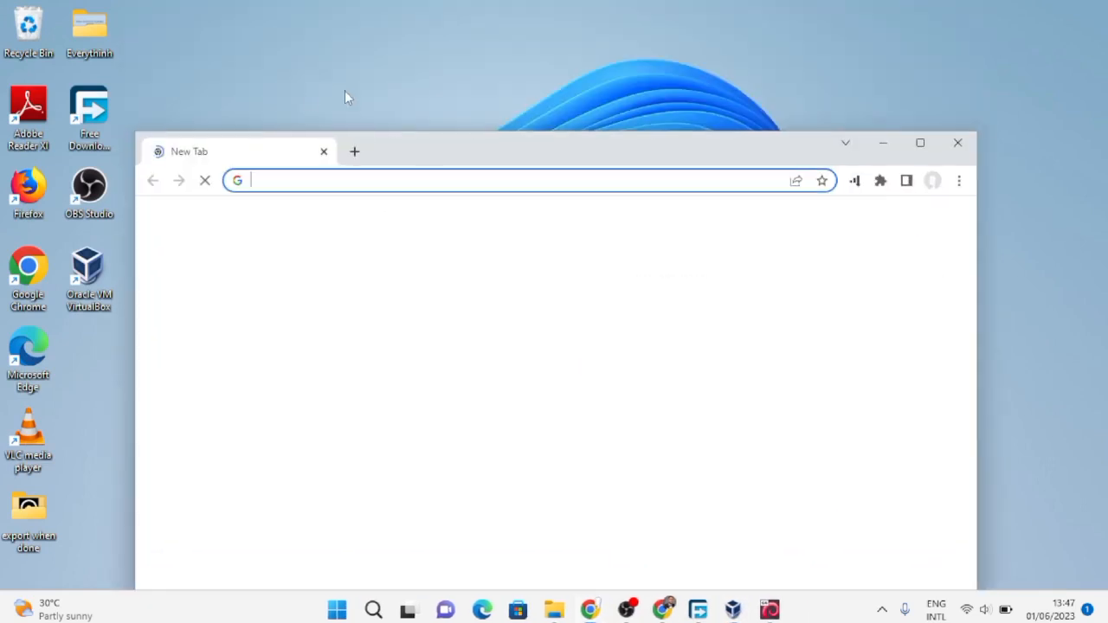
click(920, 144)
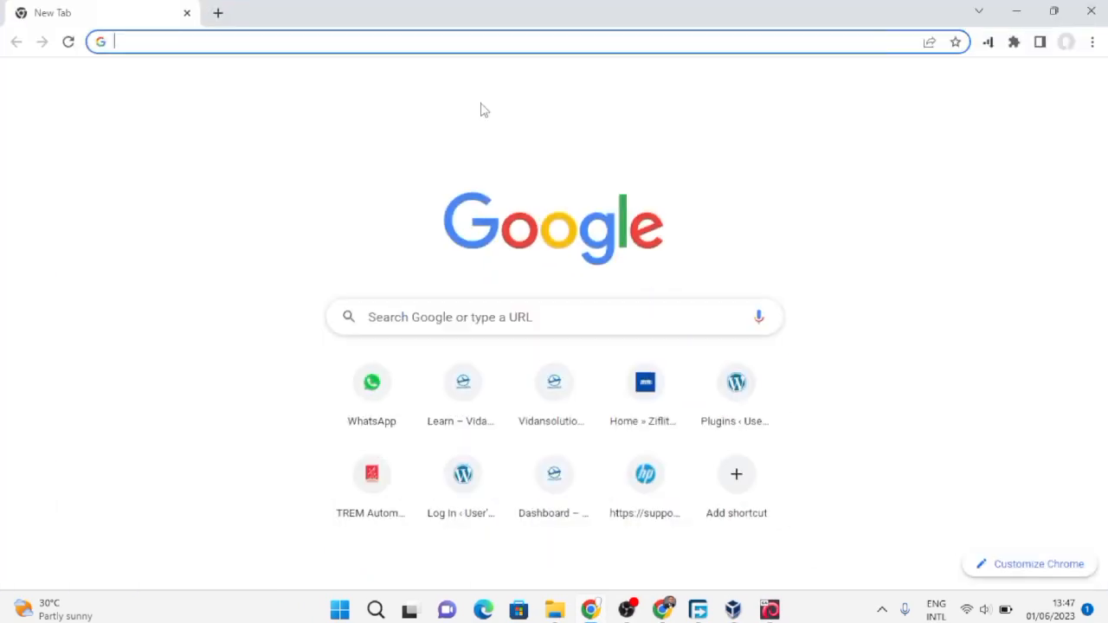
click(663, 610)
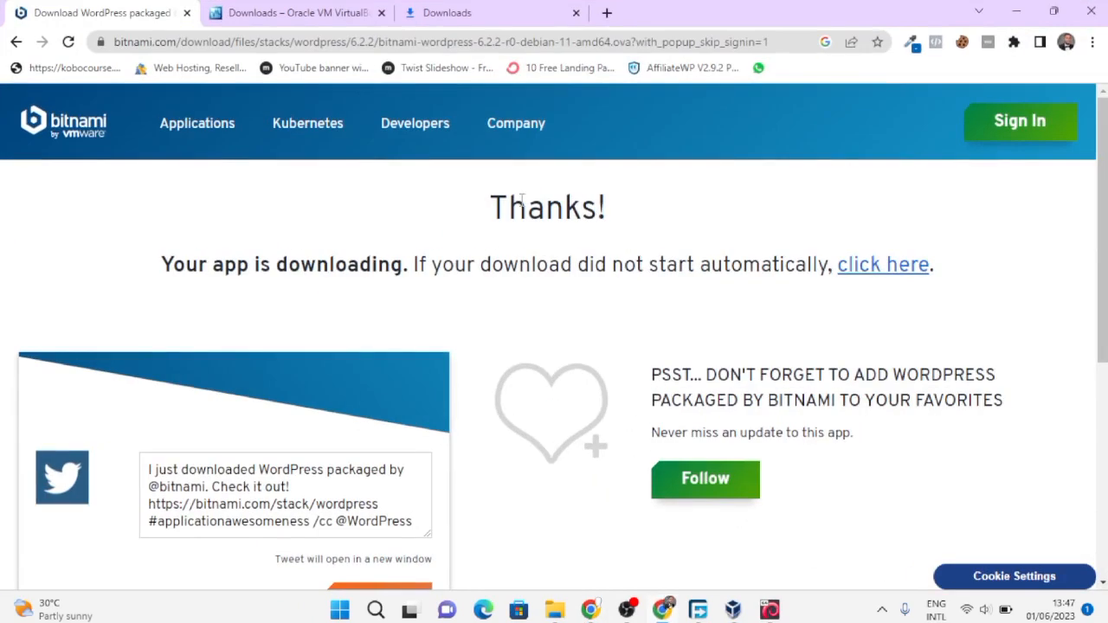
click(607, 12)
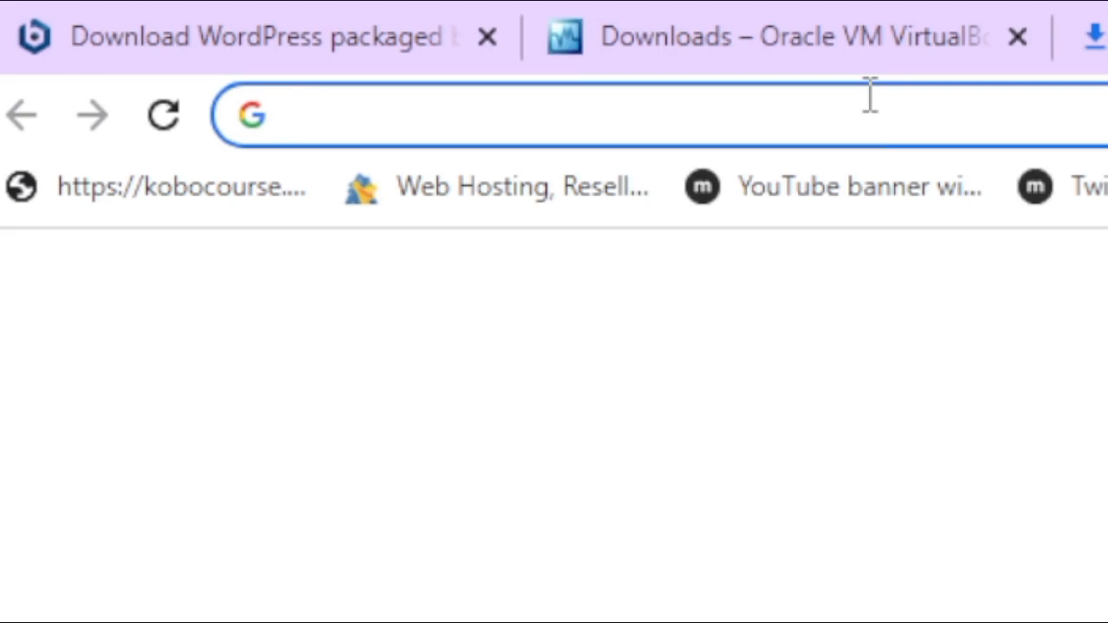
text(htt)
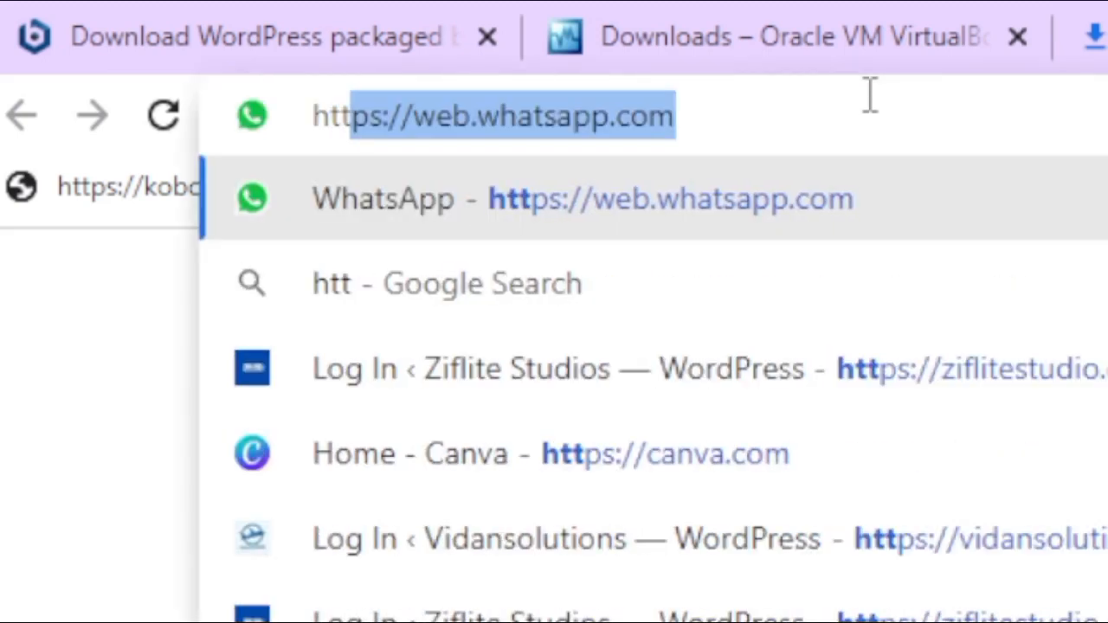
text(p)
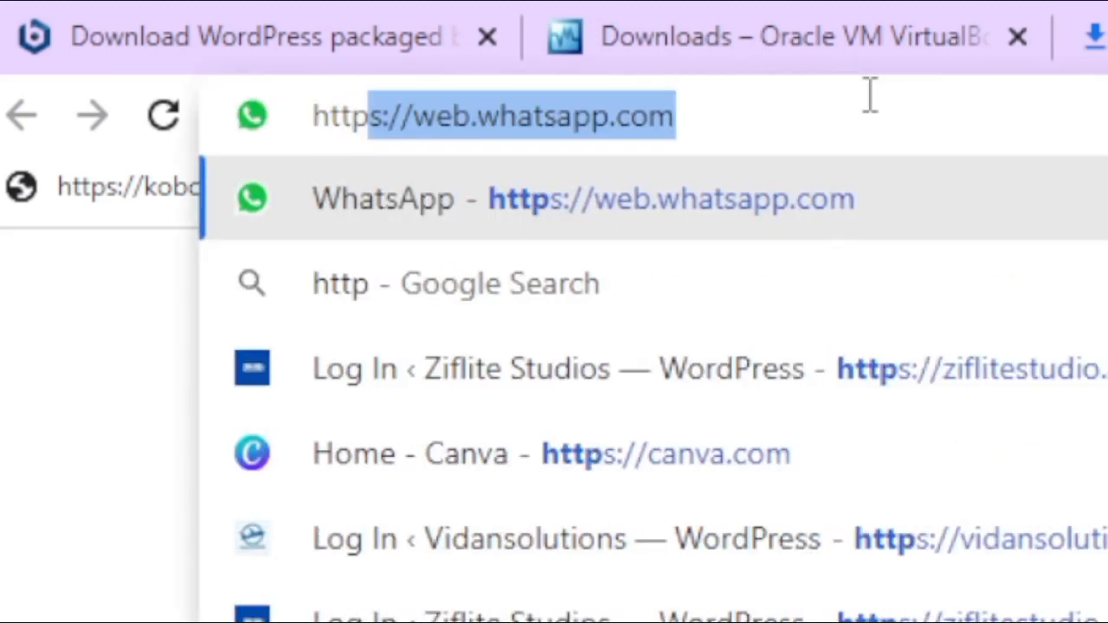
text(:)
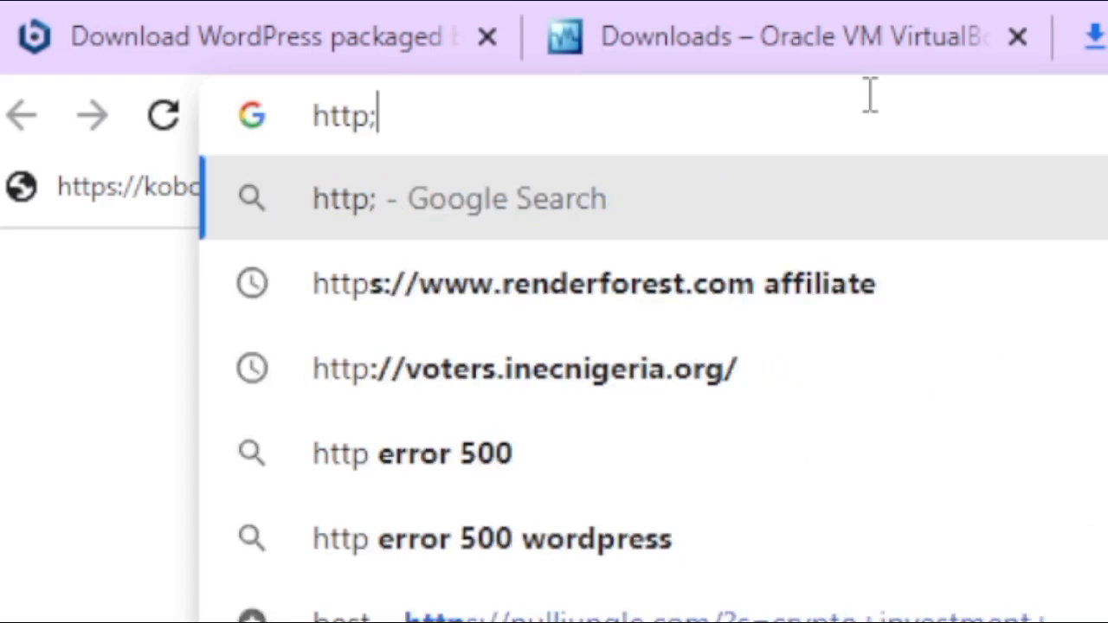
key(BackSpace)
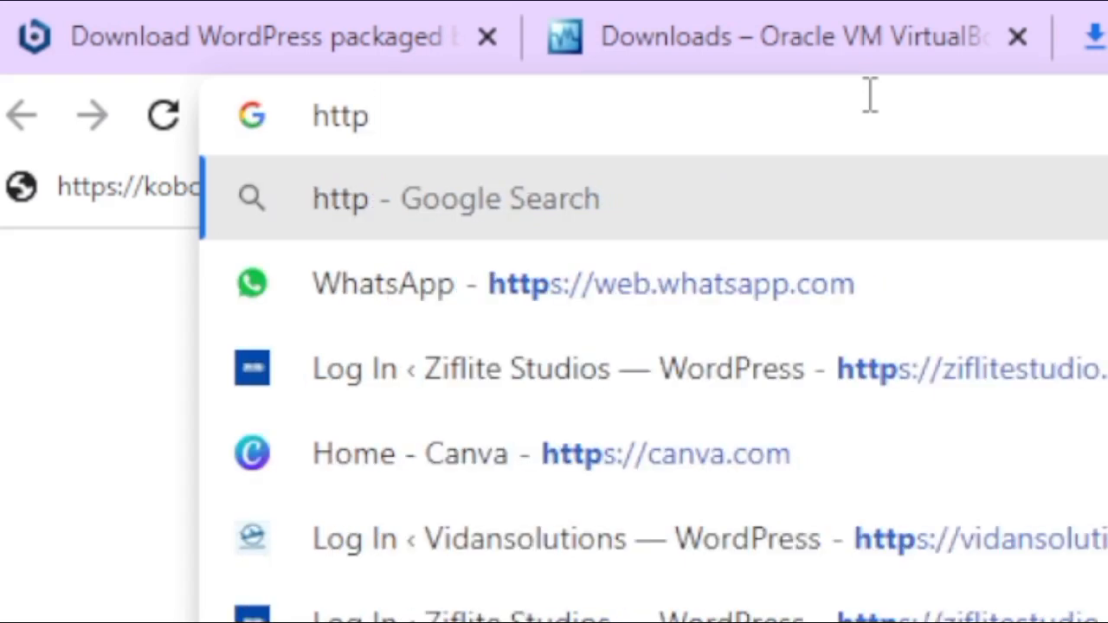
text(:)
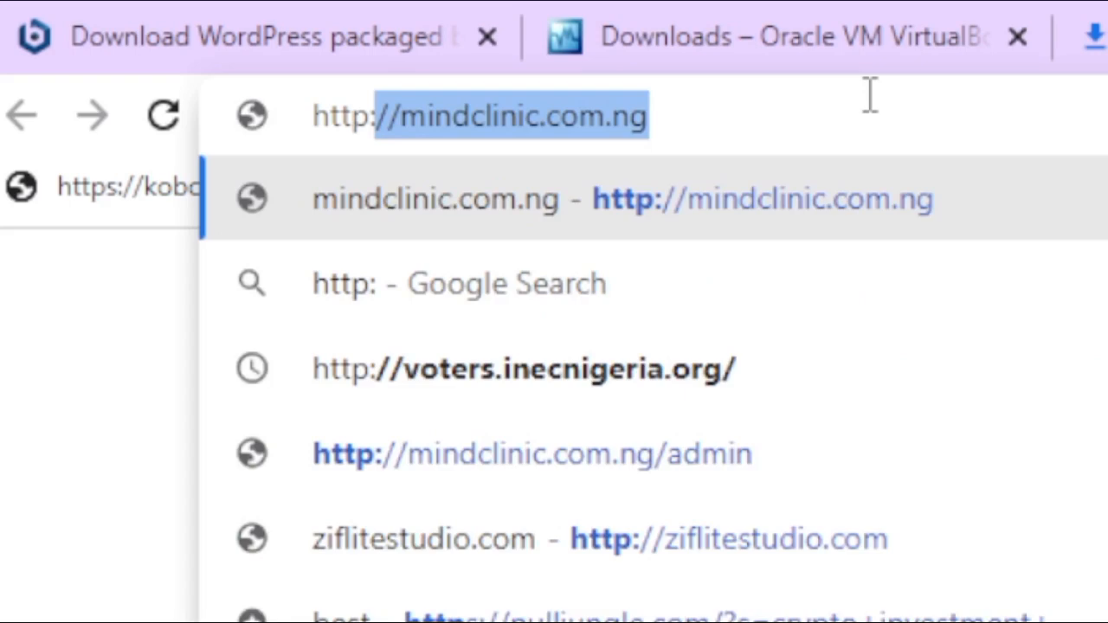
text(//)
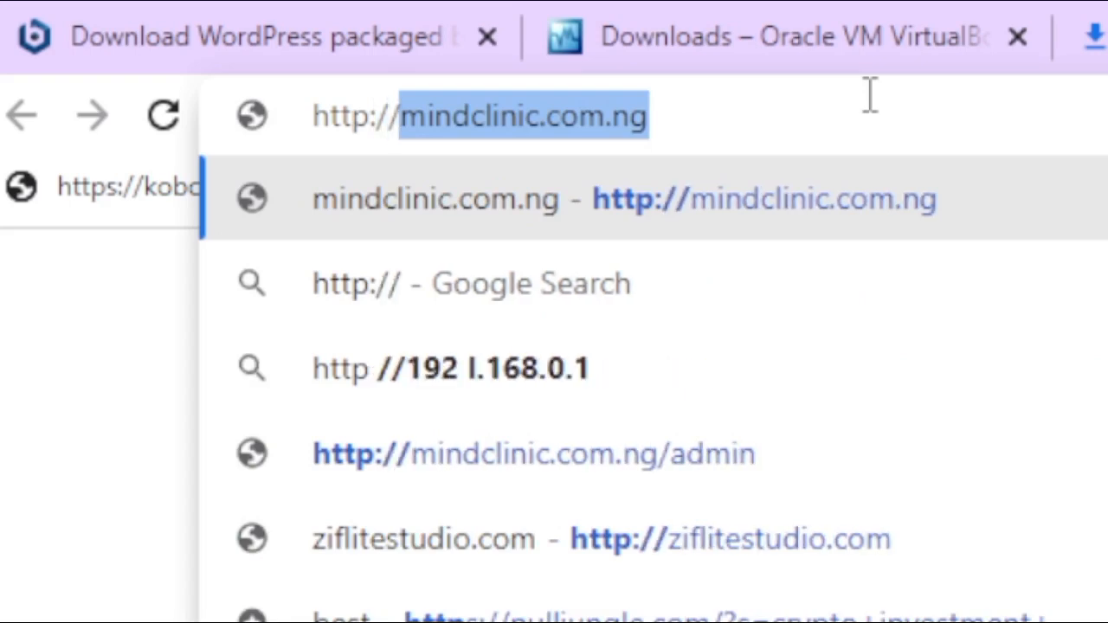
text(192)
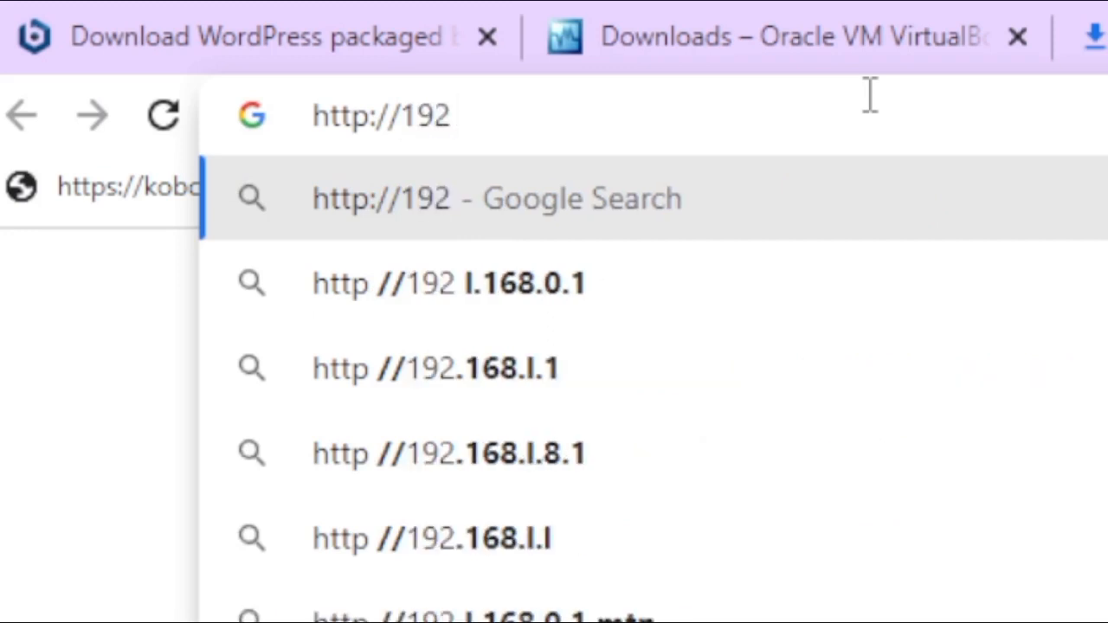
text(16)
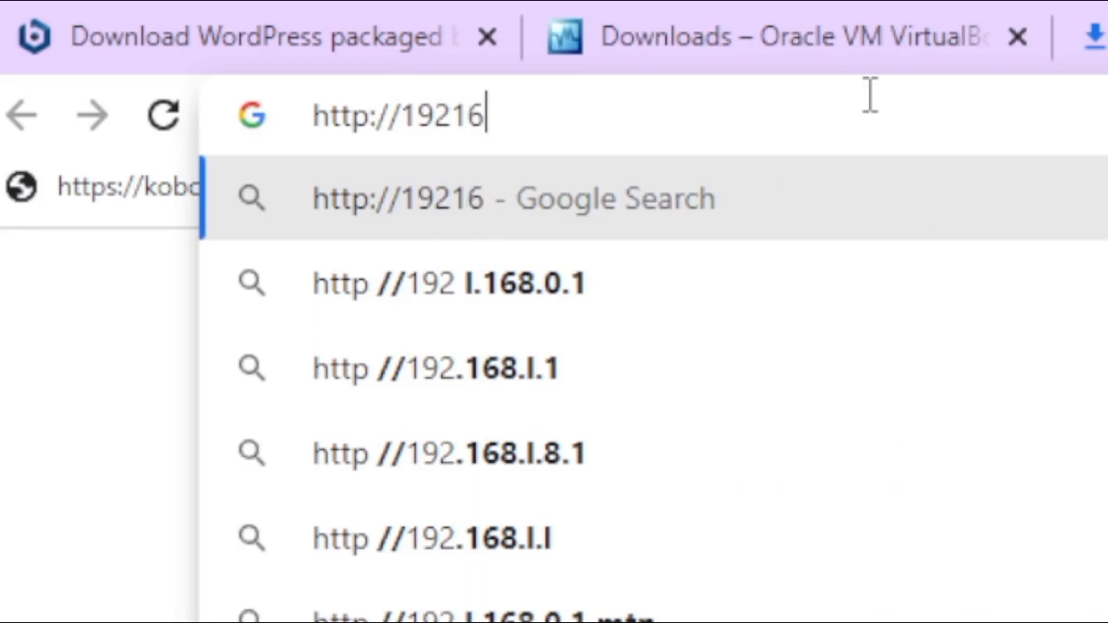
key(BackSpace)
key(BackSpace)
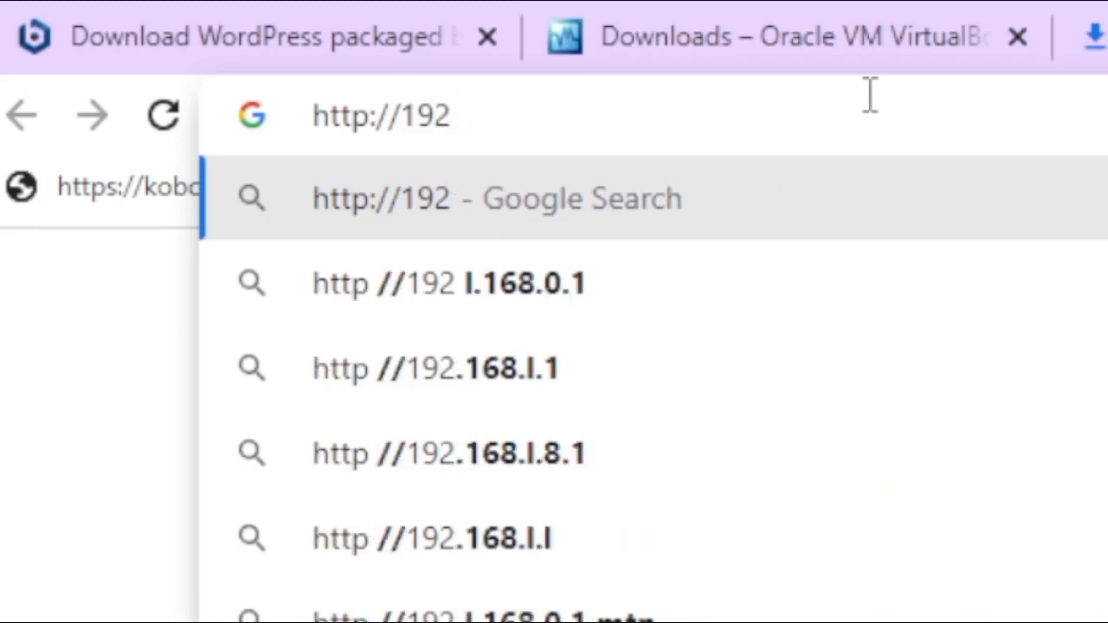
text(.6)
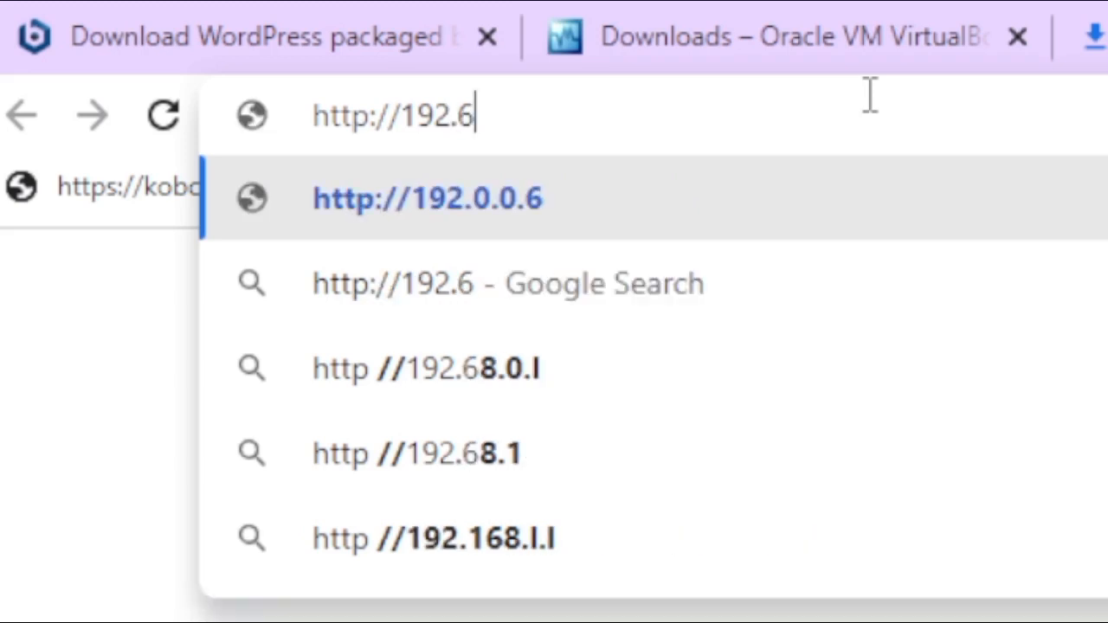
key(BackSpace)
text(1)
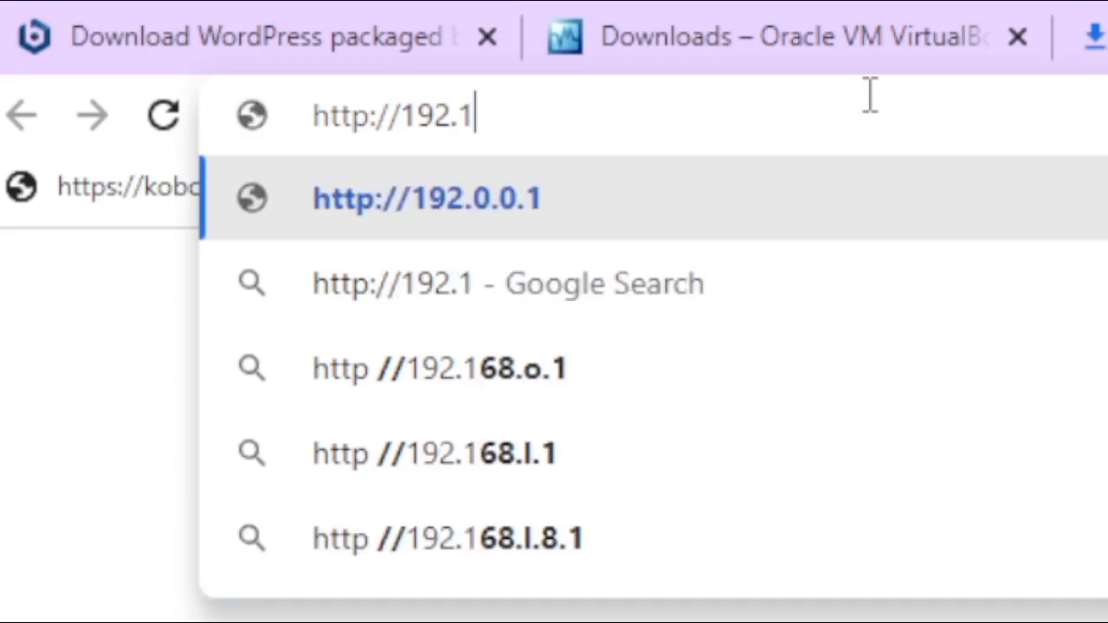
text(68)
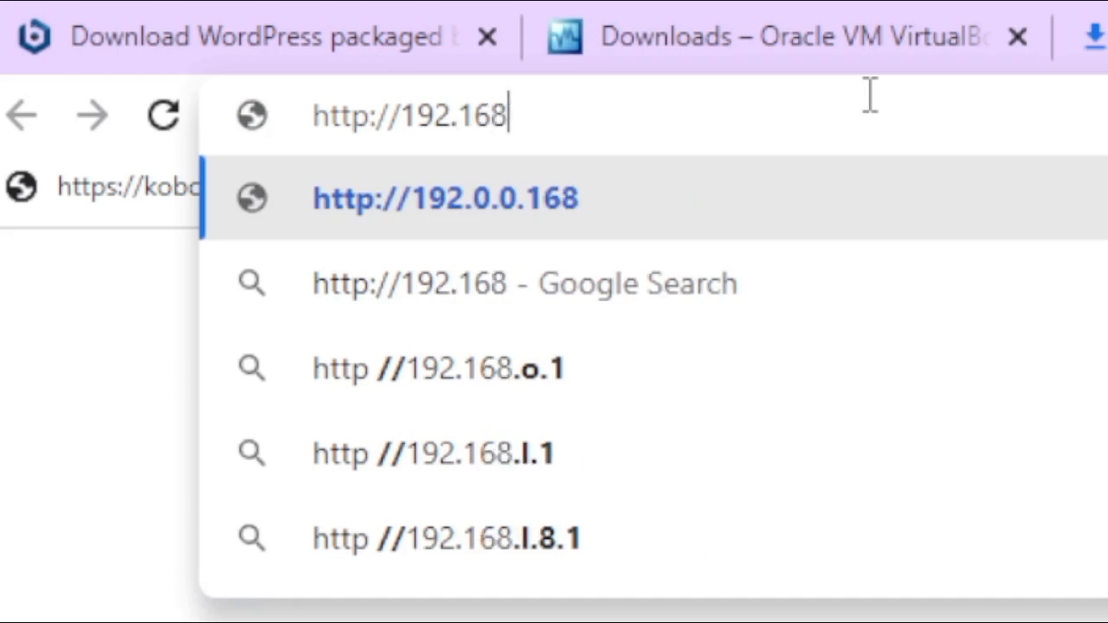
text(.)
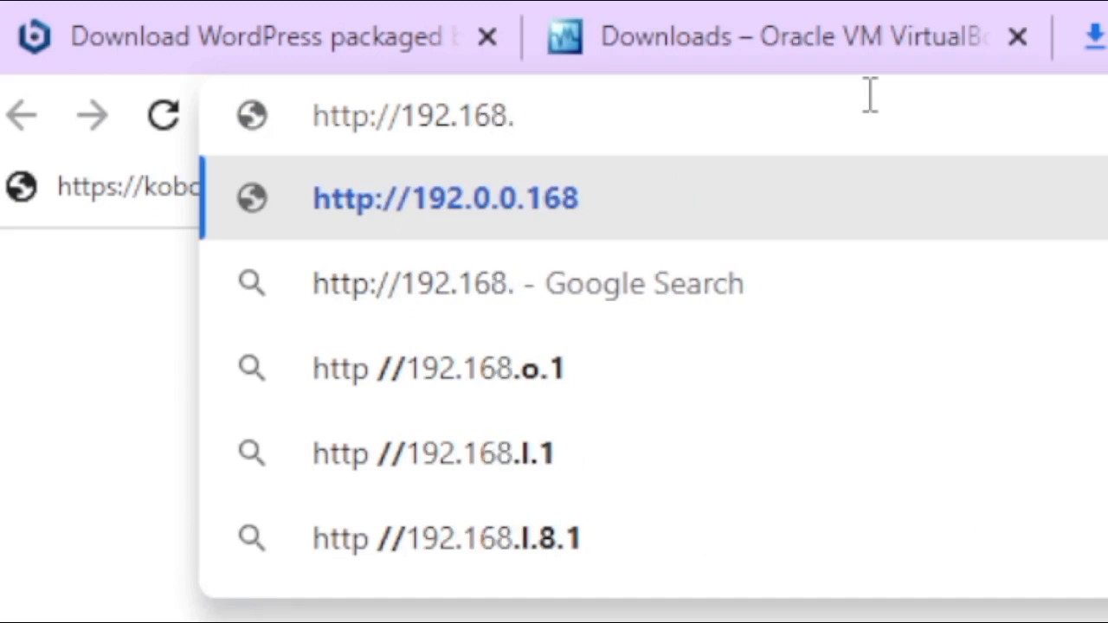
text(78)
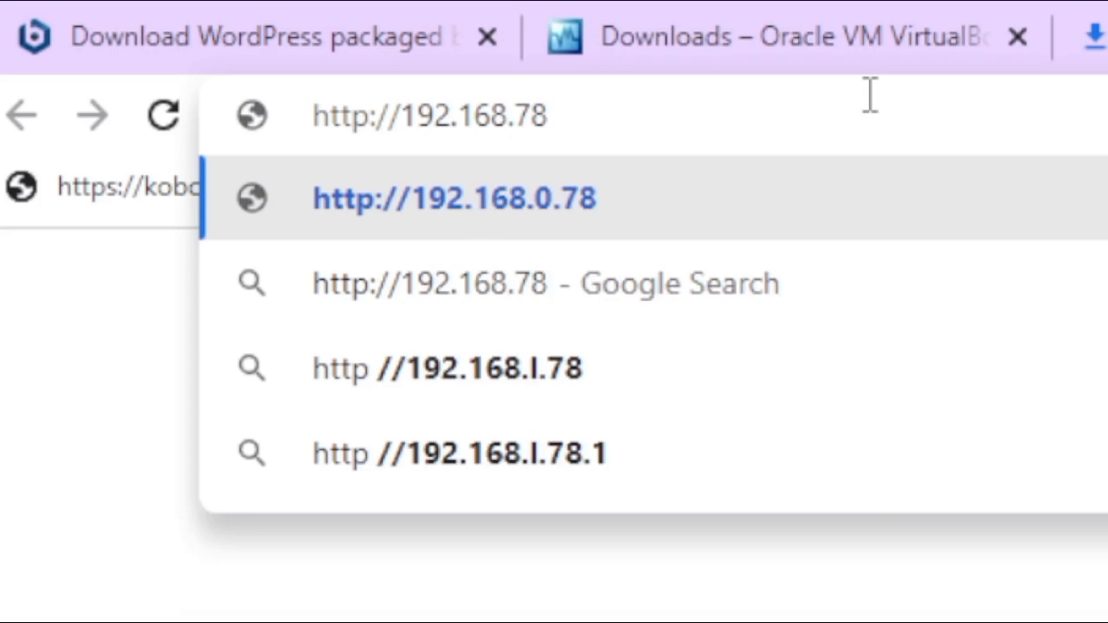
text(.1)
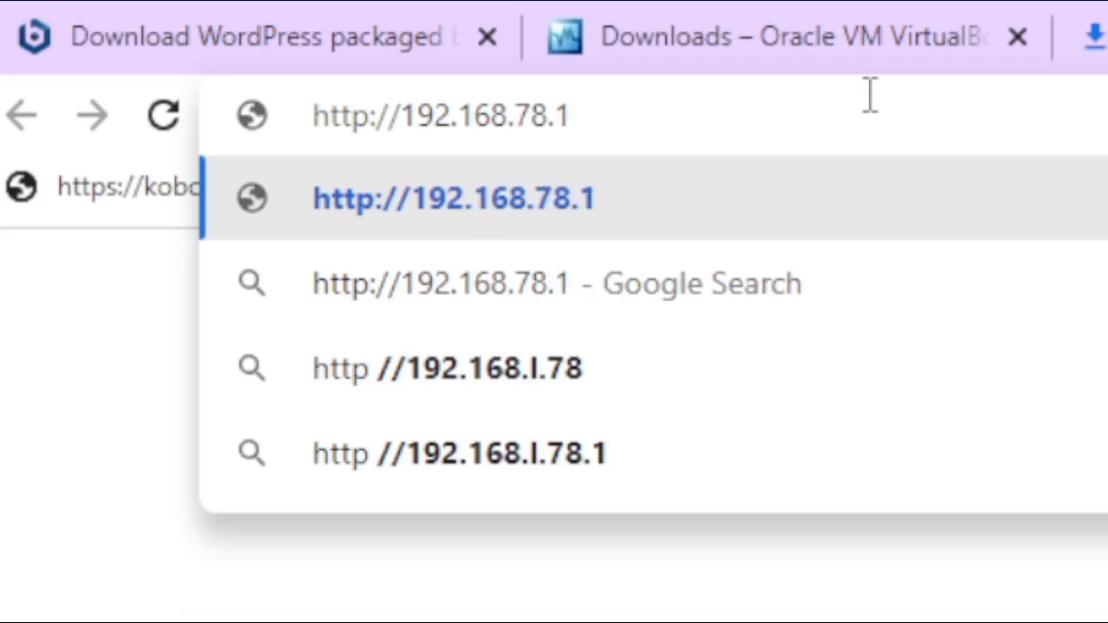
text(6)
key(Return)
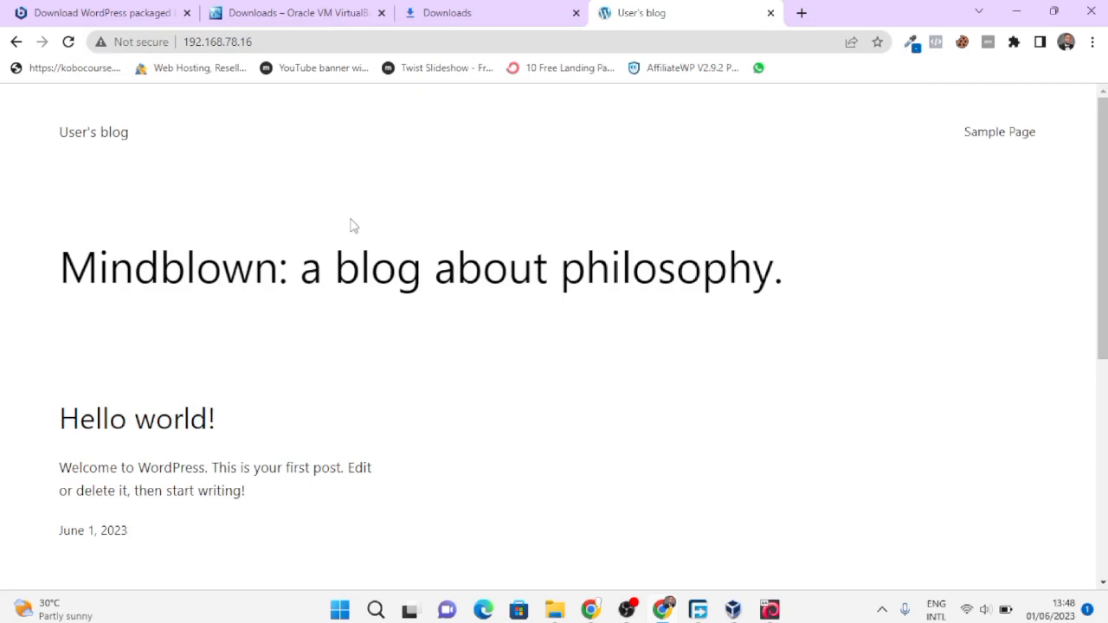
- Append /admin to 192.168.78.16 in the address bar to reach the login page
scroll(294, 383, down, 5)
scroll(295, 460, up, 5)
click(272, 39)
click(275, 40)
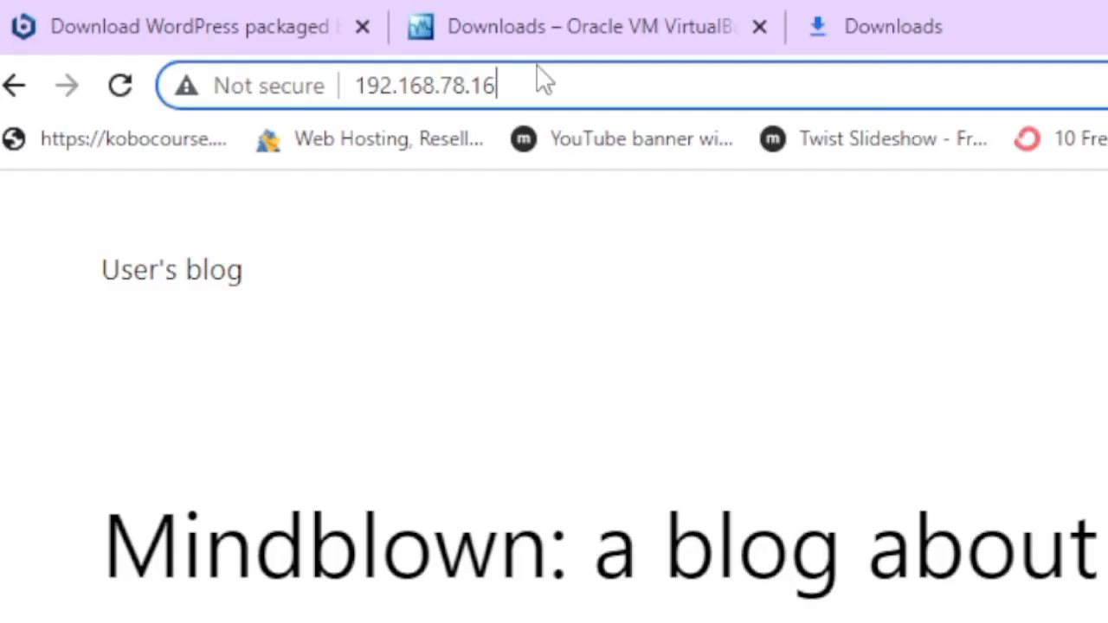
text(/adim)
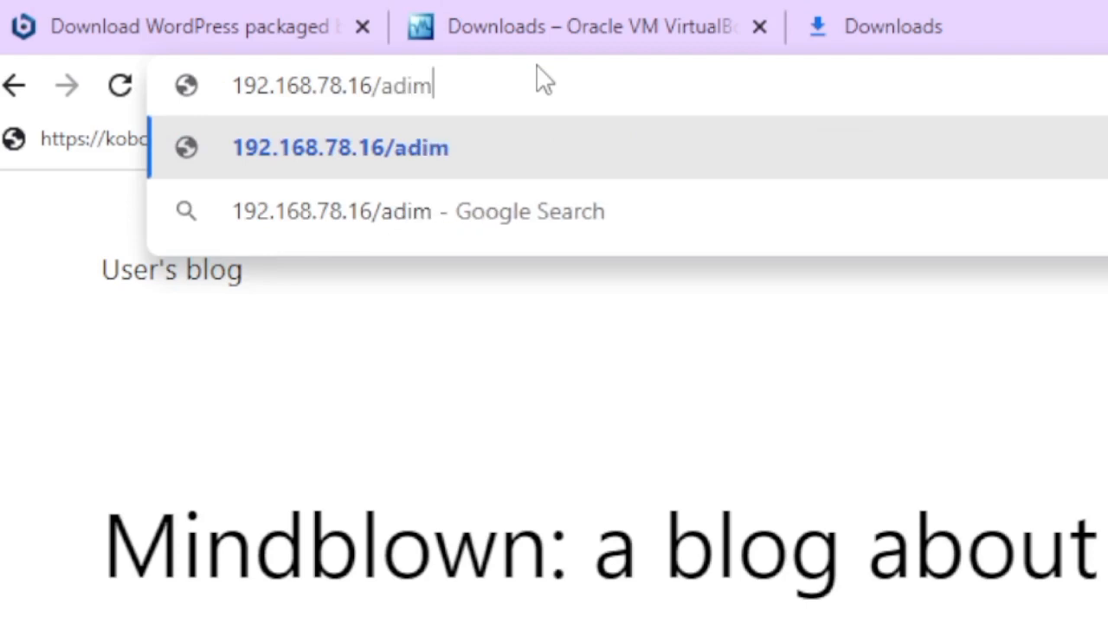
key(BackSpace)
key(BackSpace)
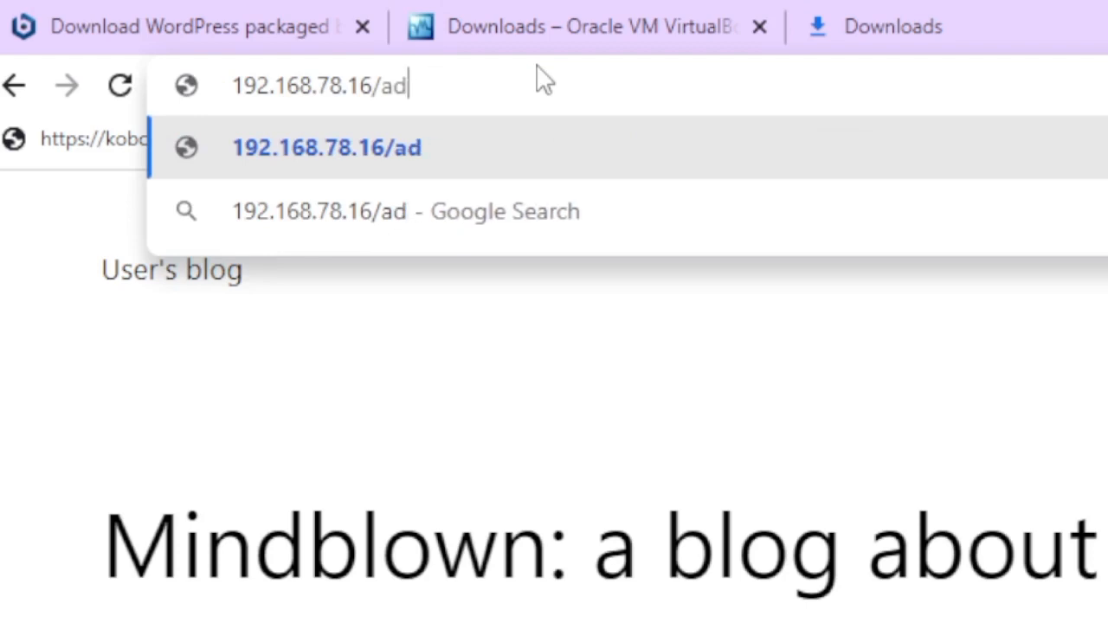
text(min)
key(Return)
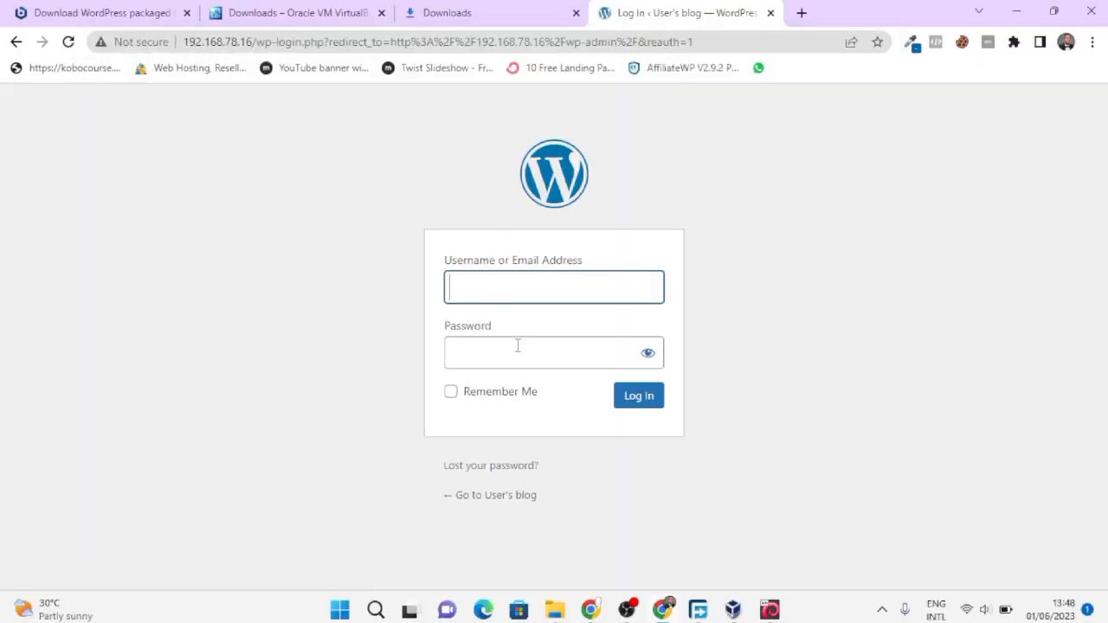
- Enter the username user, checking the VM console for credentials
click(525, 287)
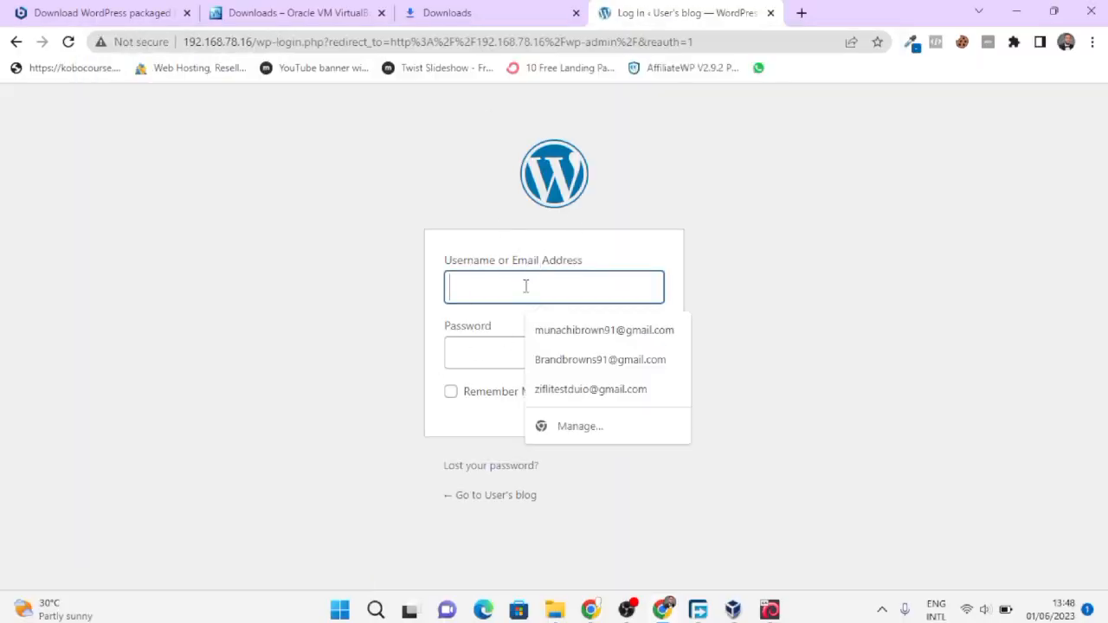
text(user)
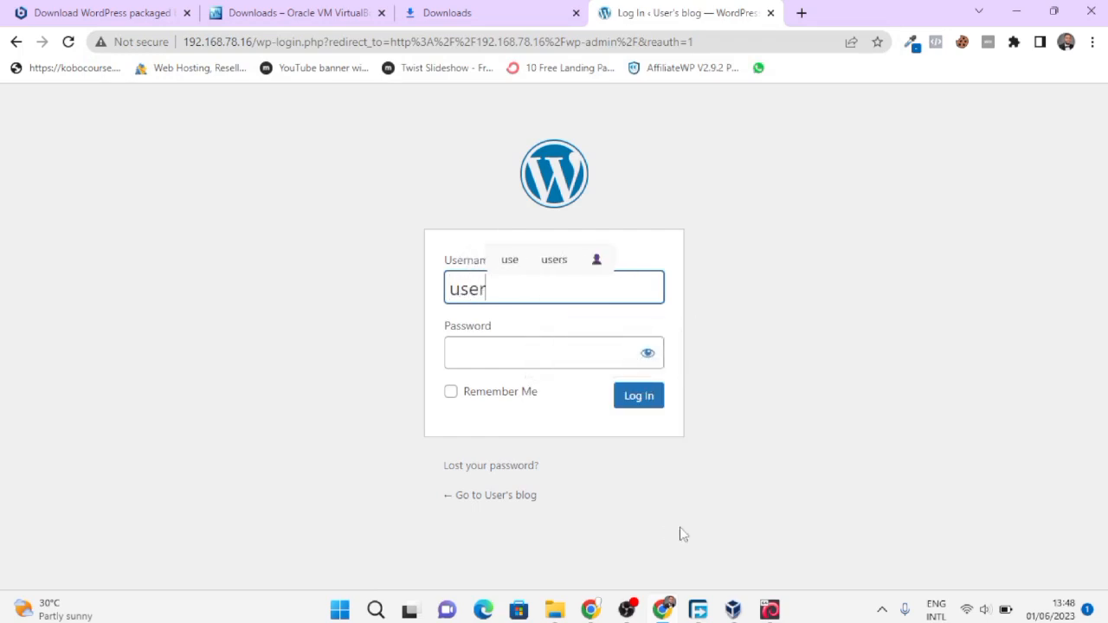
click(770, 610)
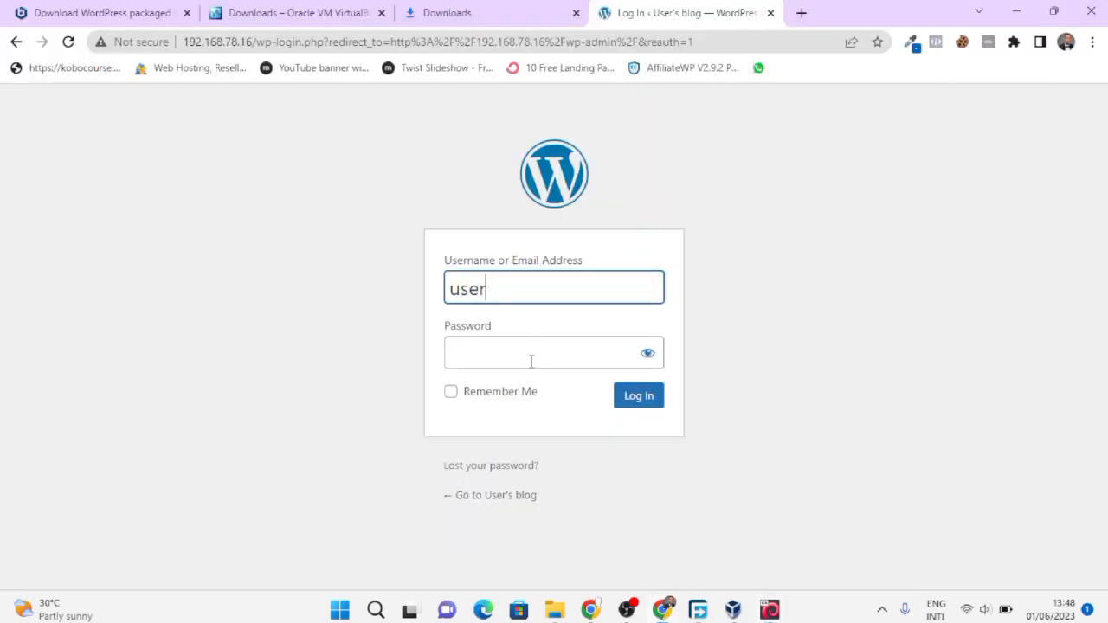
- Type and reveal a password, then submit the login, which is rejected
click(529, 361)
click(647, 364)
click(586, 362)
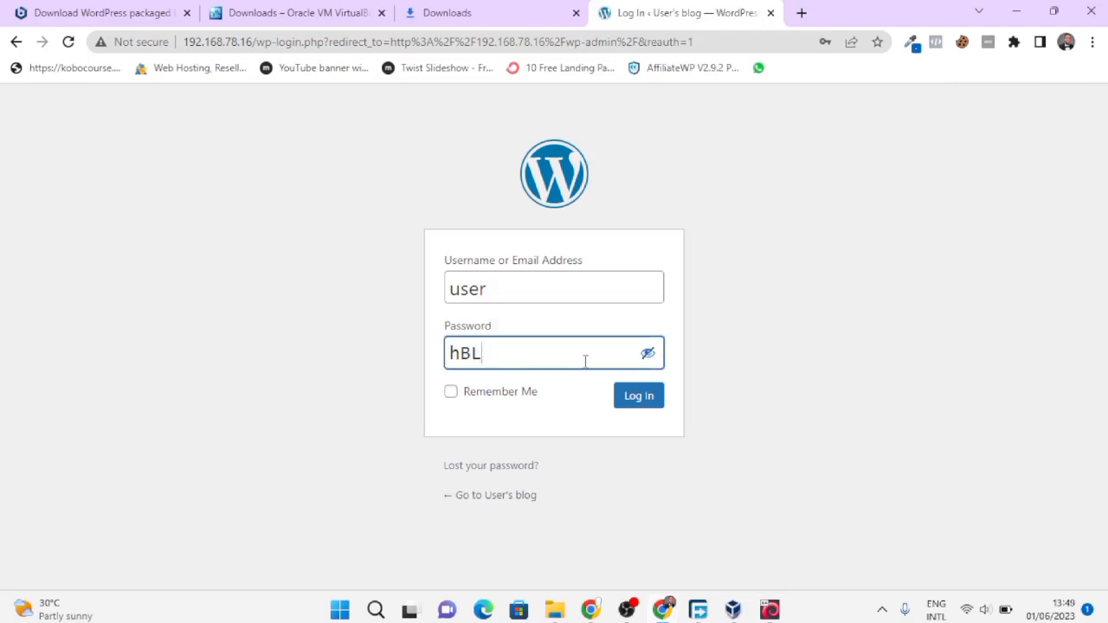
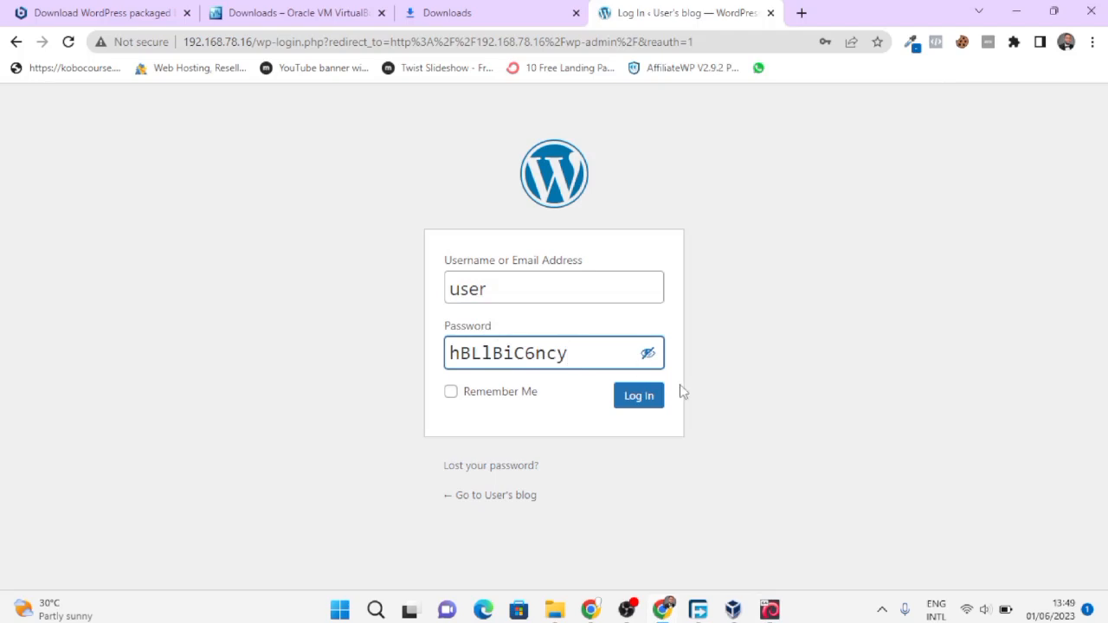
click(639, 400)
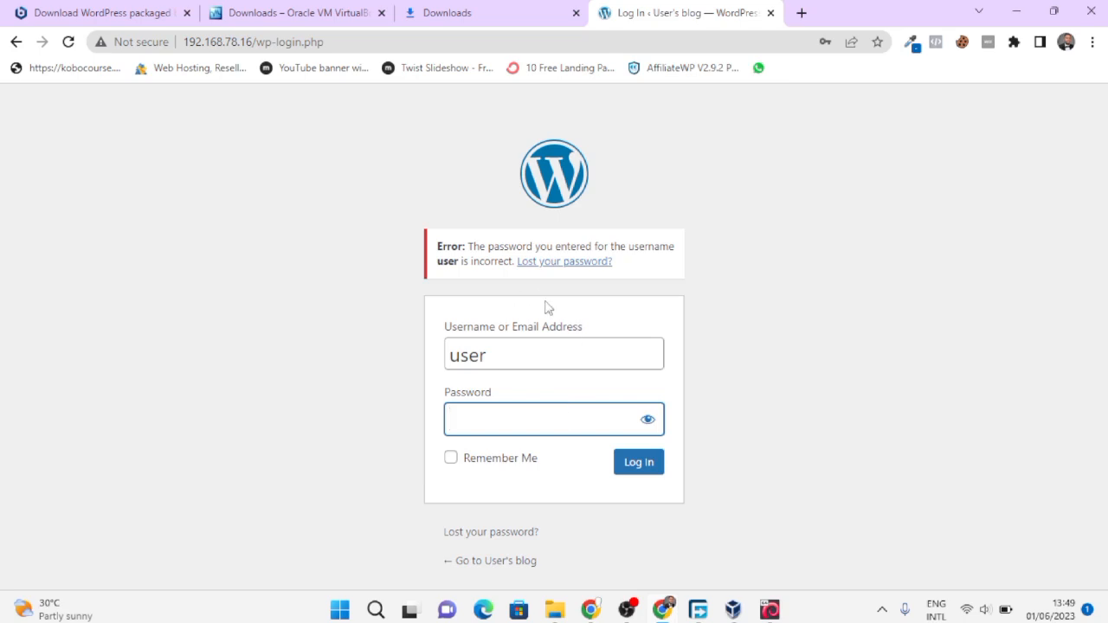
click(770, 611)
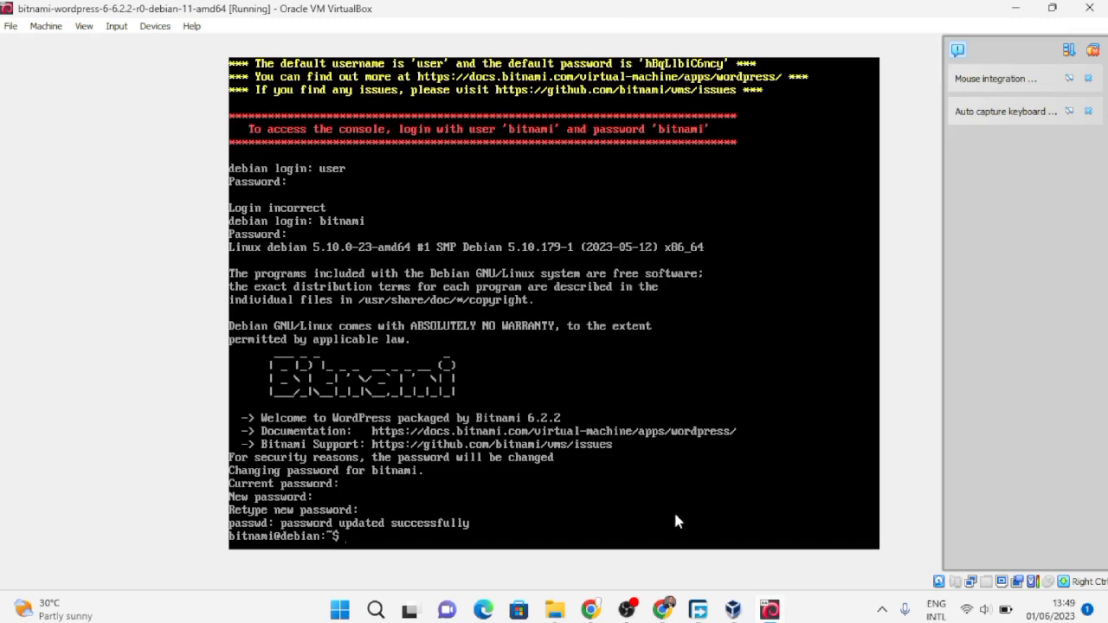
- Paste the default password from the VM console into the WordPress login and submit
click(662, 610)
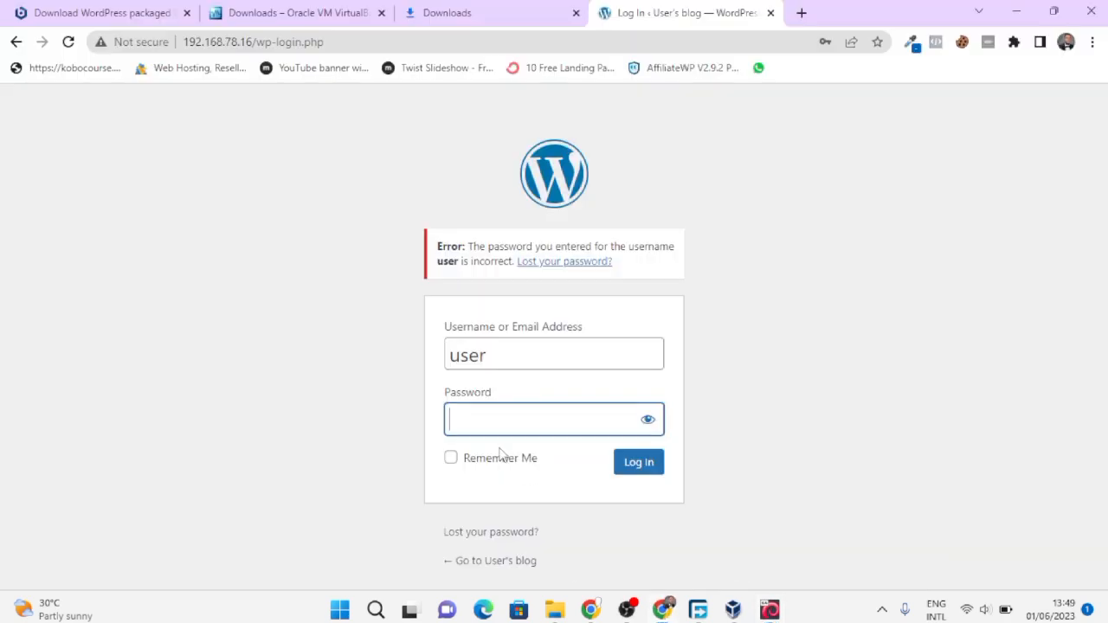
key(ctrl+v)
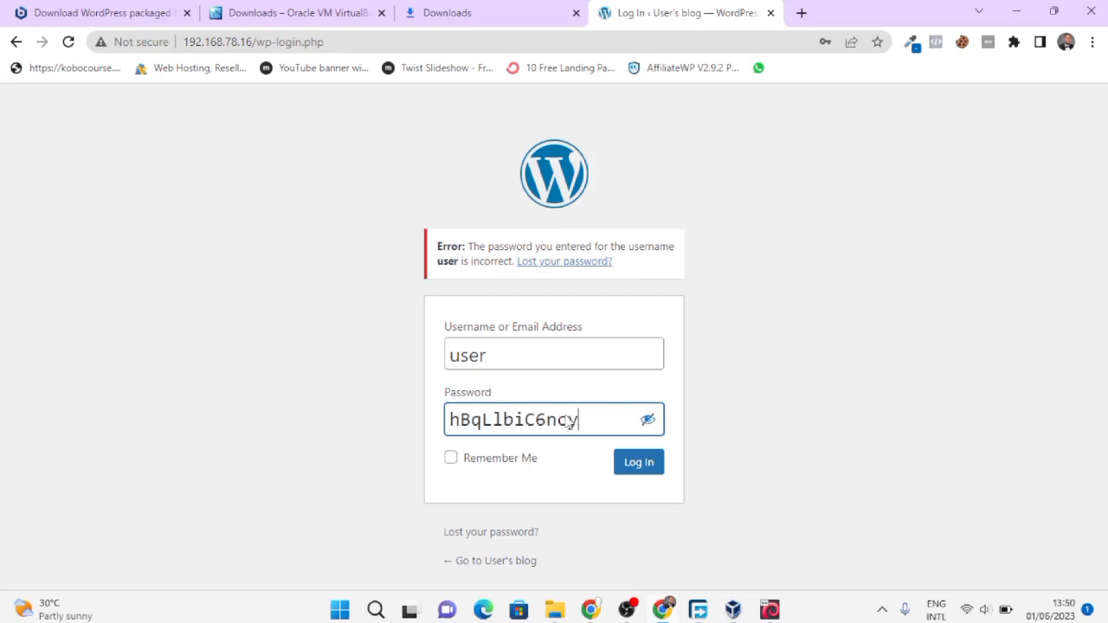
double_click(569, 420)
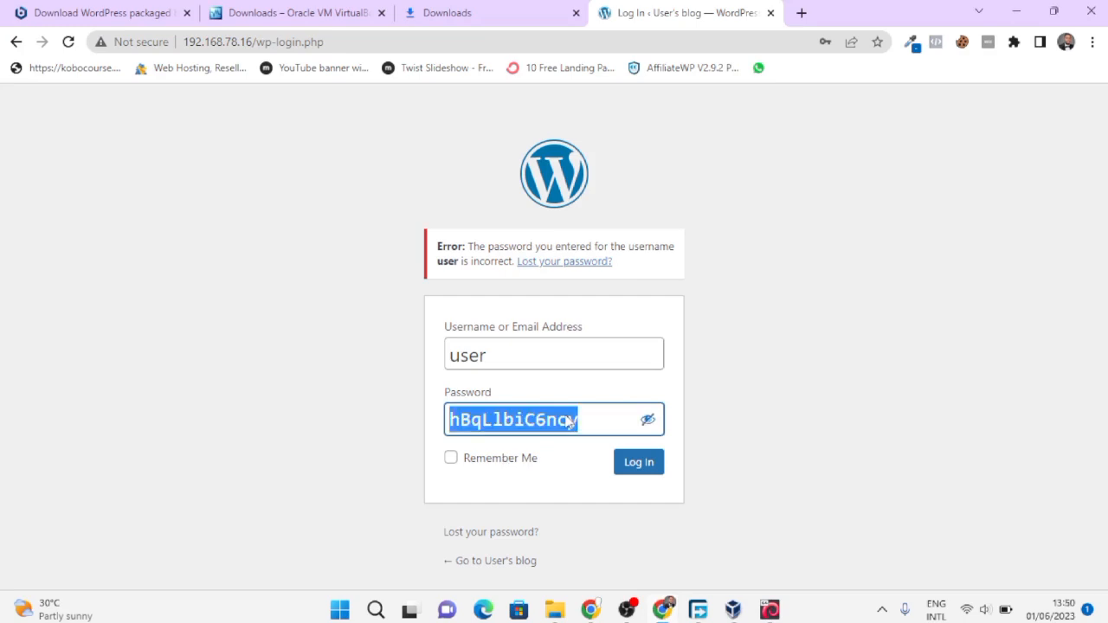
key(Return)
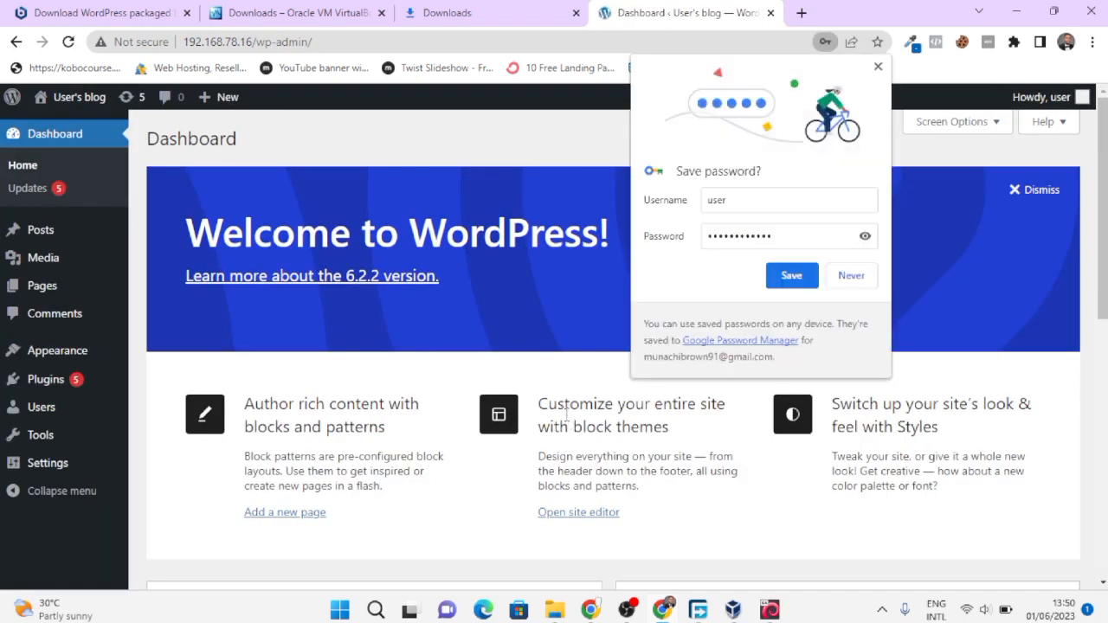
- Let Chrome save the WordPress login from its password prompt
click(790, 275)
scroll(398, 367, down, 7)
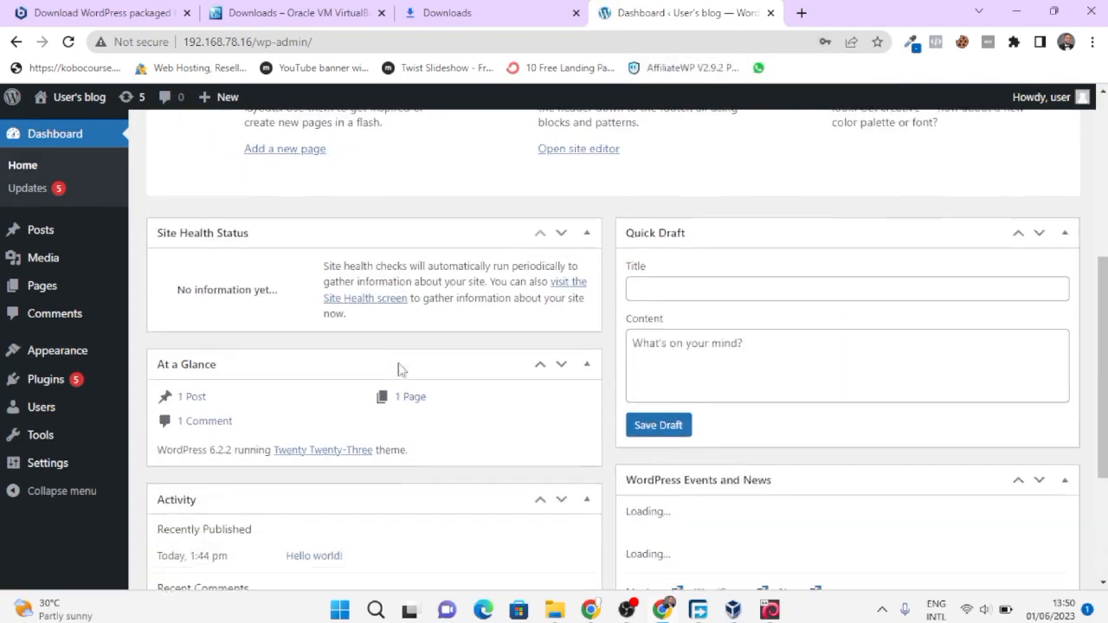
scroll(401, 371, up, 7)
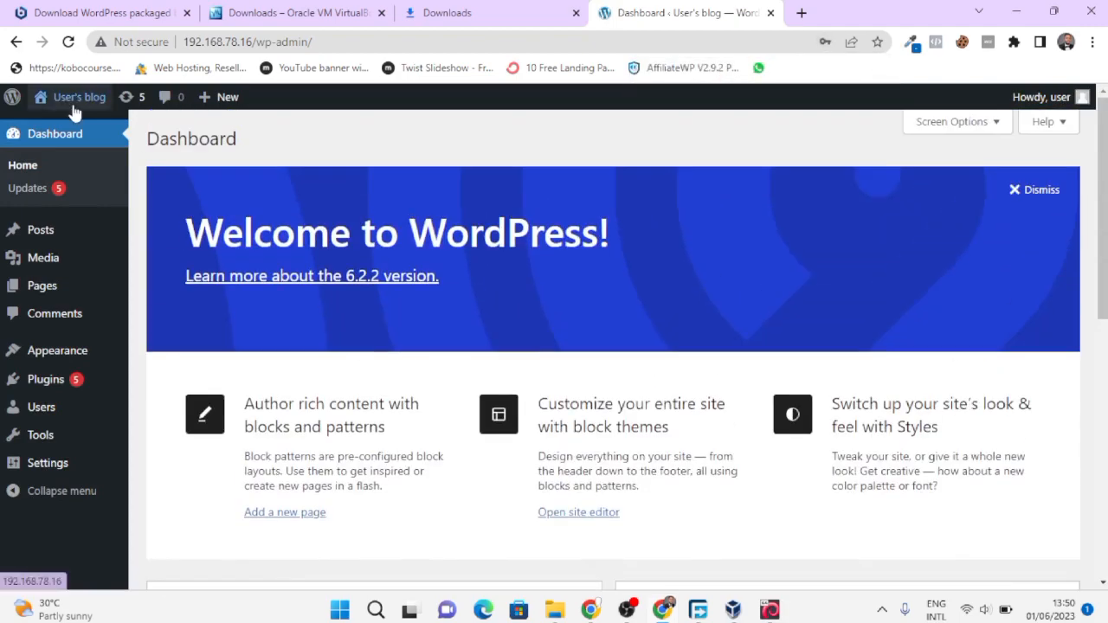
- Open User's blog front page in a new tab, view it, then return to the dashboard
right_click(74, 105)
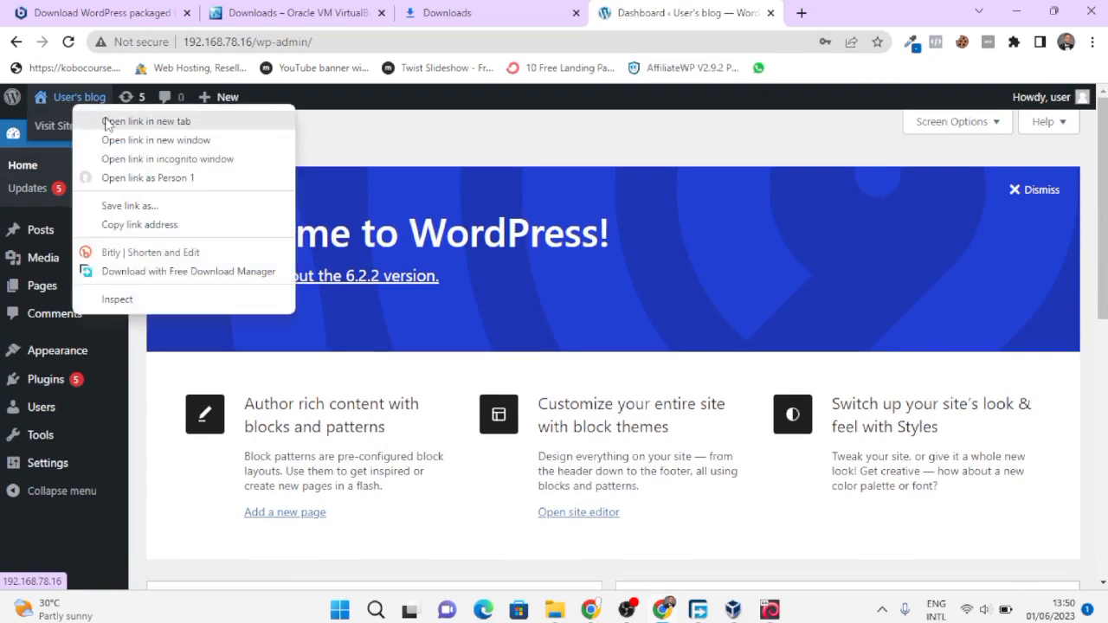
click(105, 124)
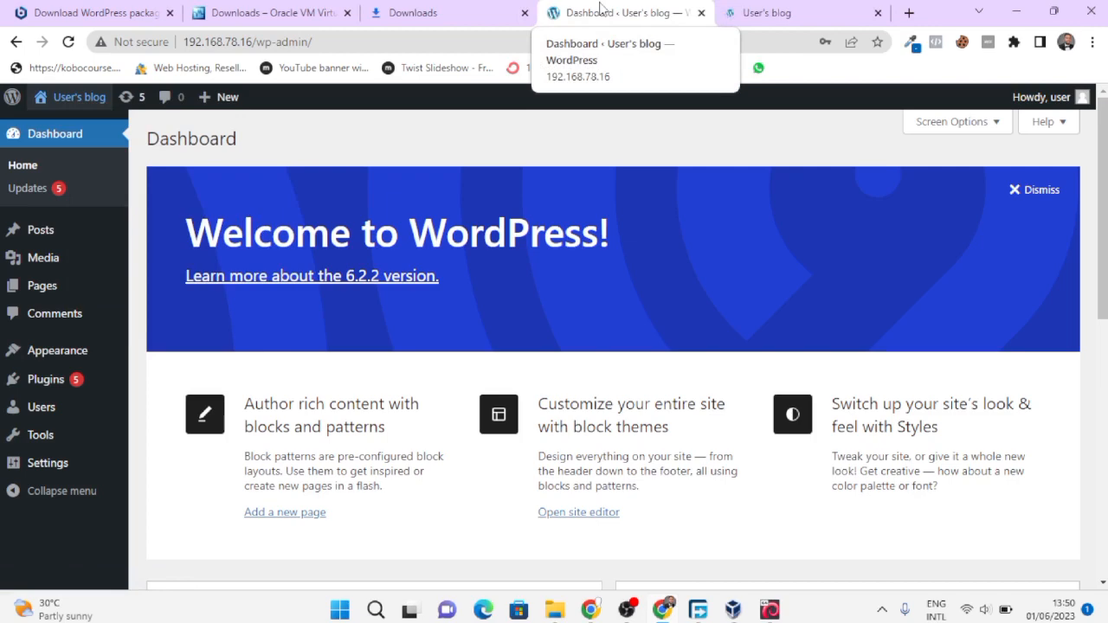
click(817, 11)
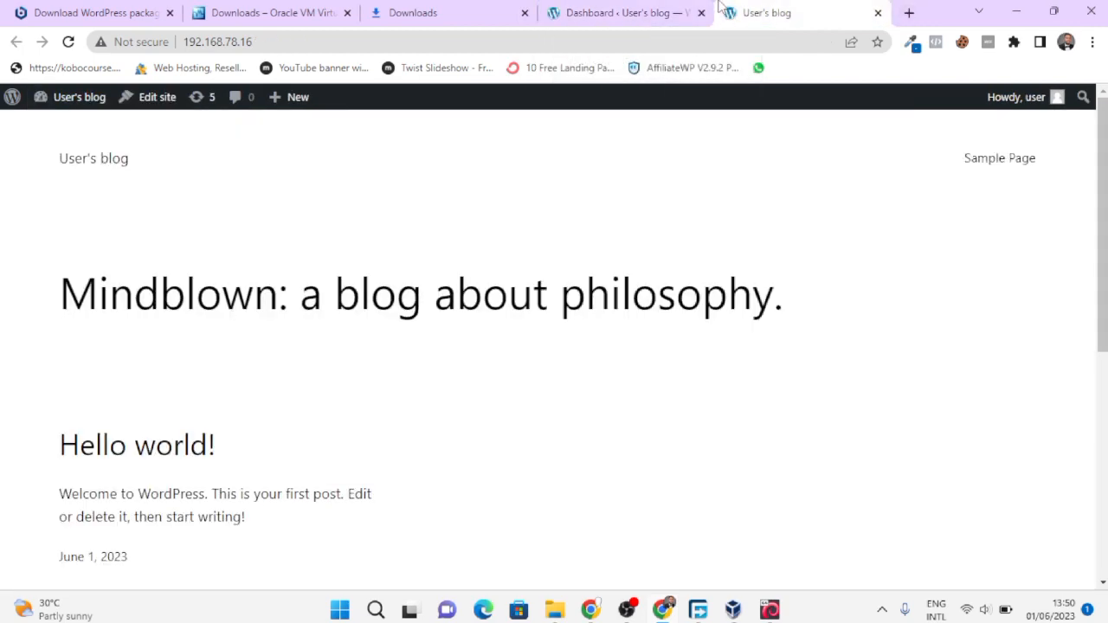
click(606, 12)
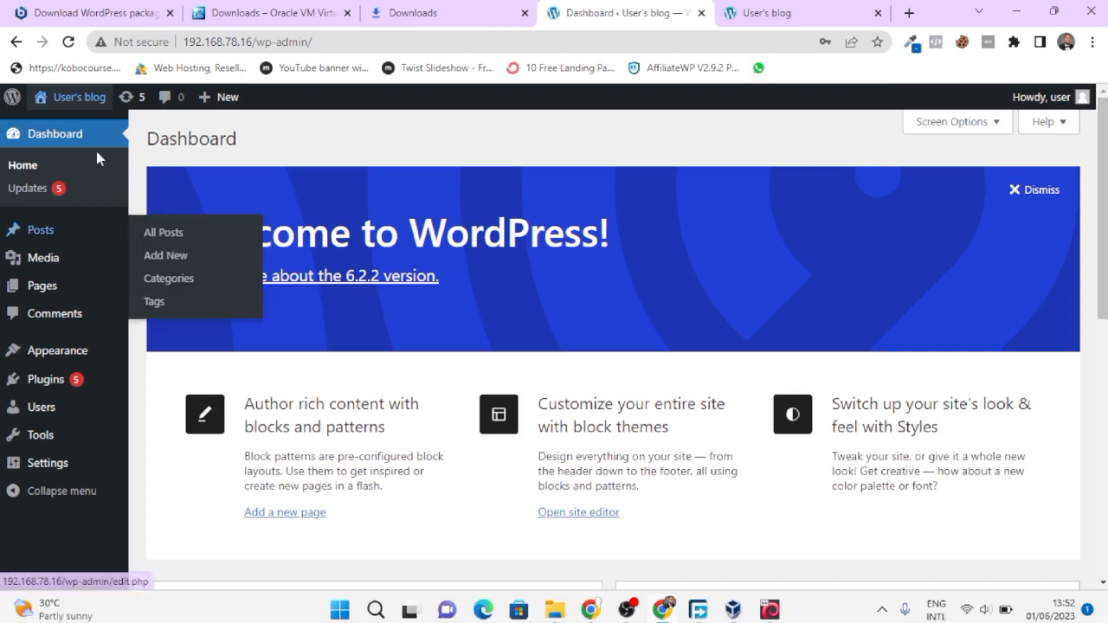
- Open a second blog front-page tab, closing a stray extra window, reorder the tabs, and go back to the dashboard
right_click(89, 101)
click(145, 135)
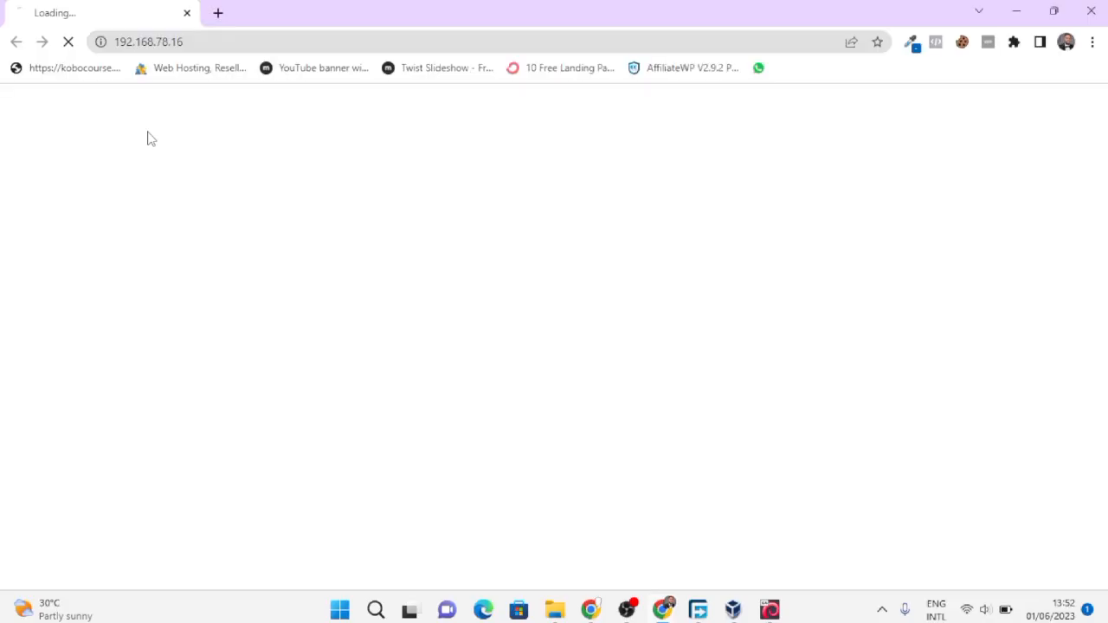
click(187, 13)
right_click(97, 103)
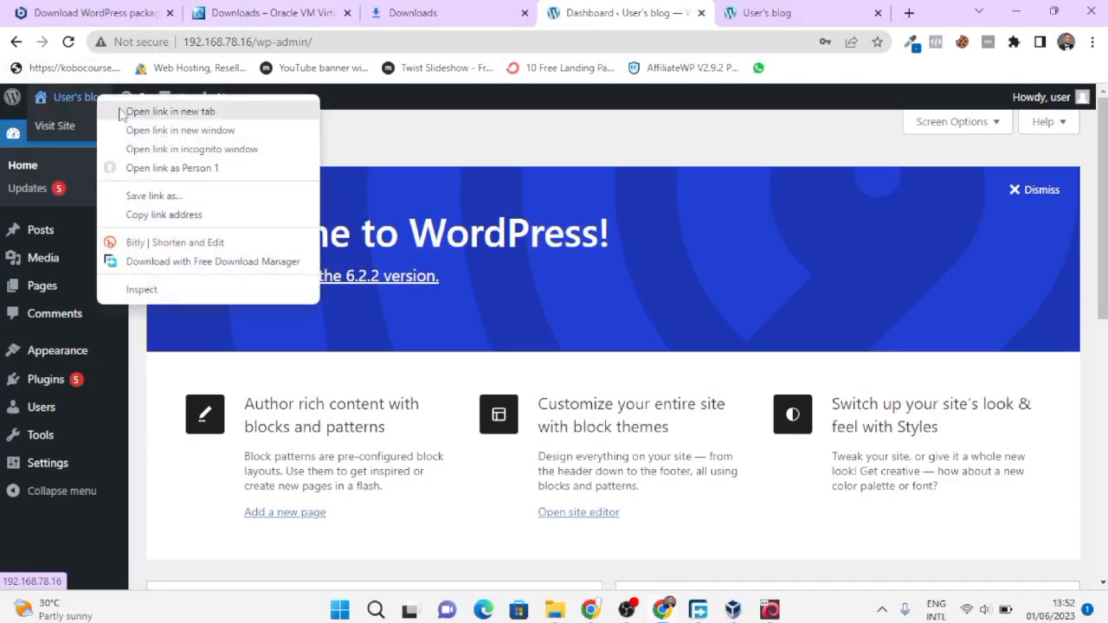
click(129, 110)
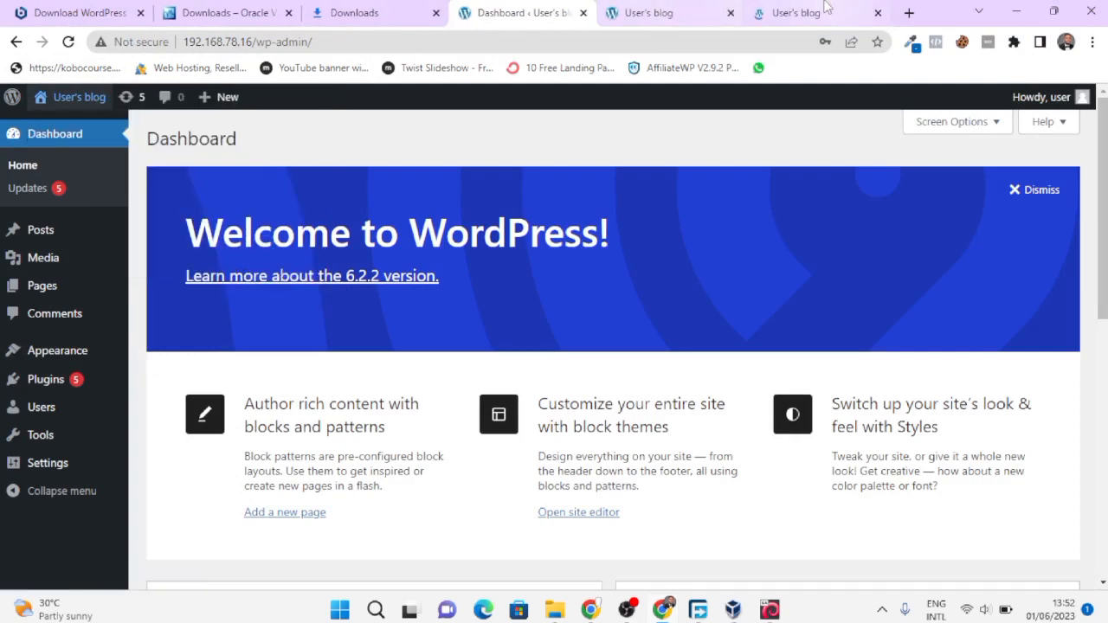
drag(844, 9, 699, 7)
scroll(445, 339, down, 2)
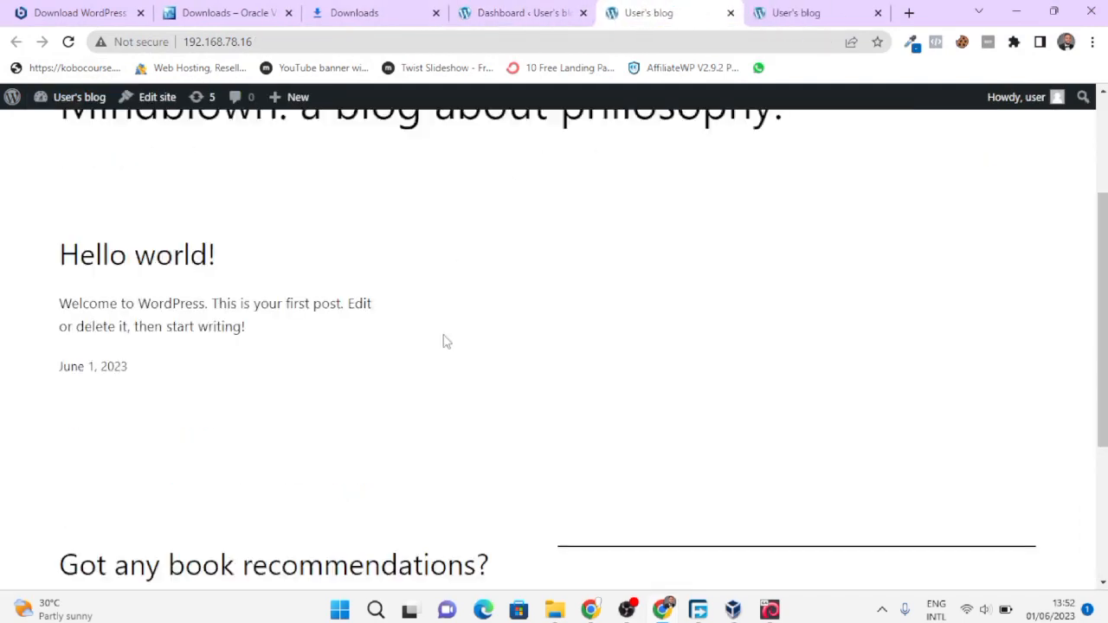
scroll(445, 338, up, 2)
scroll(443, 341, down, 5)
click(515, 12)
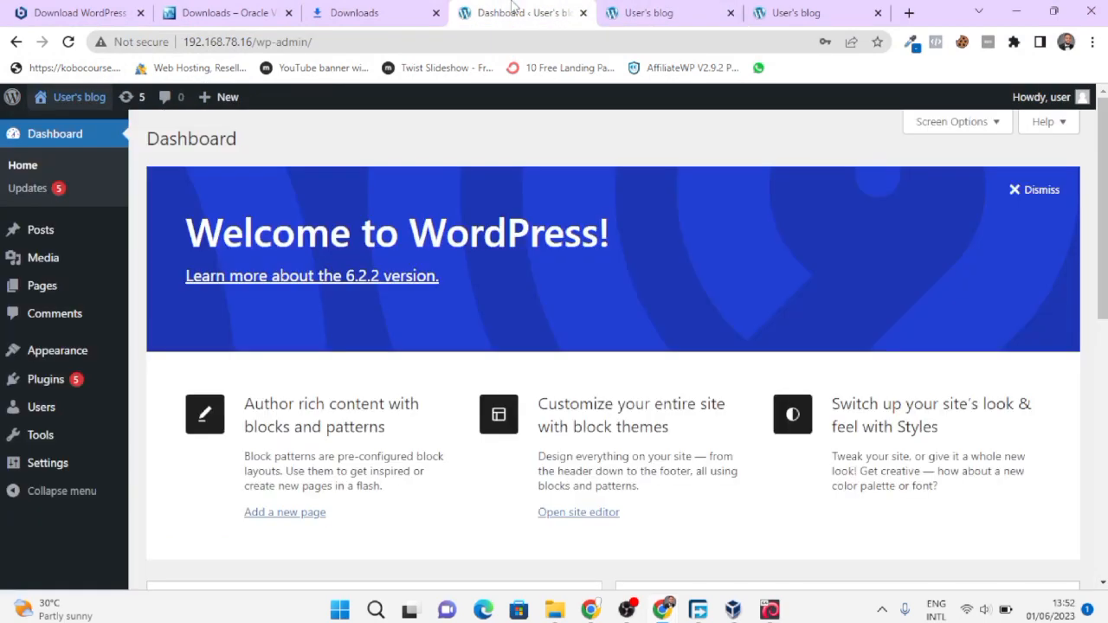